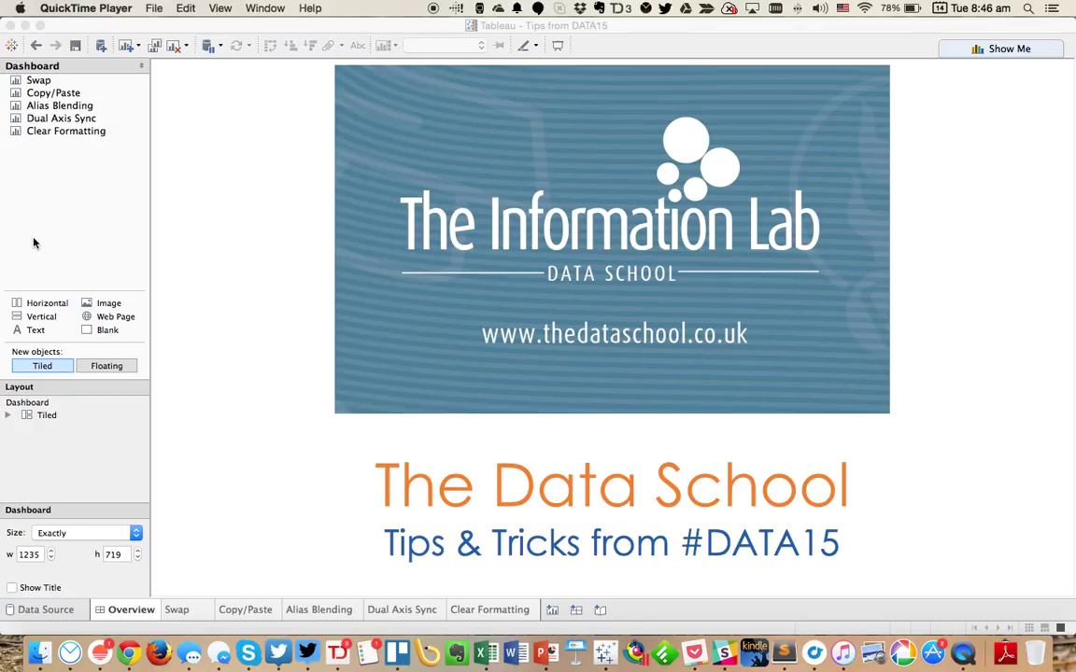
Step: On the Swap sheet, chart SUM(Sales) by Product Sub-Category, sorted highest first
left_click(175, 612)
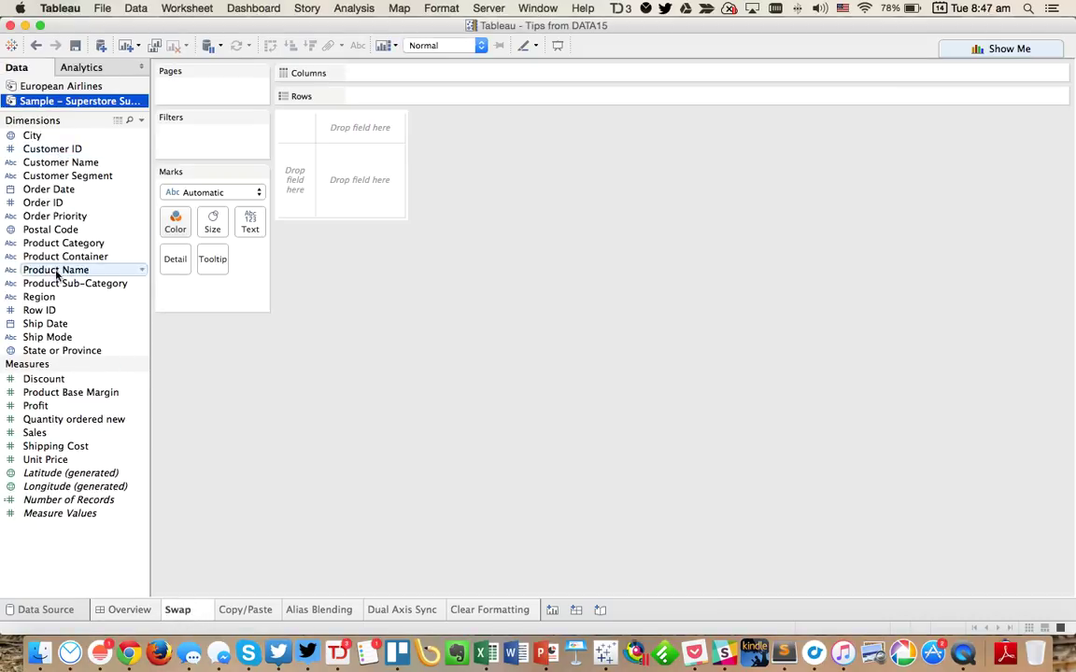
left_click_drag(58, 283, 299, 182)
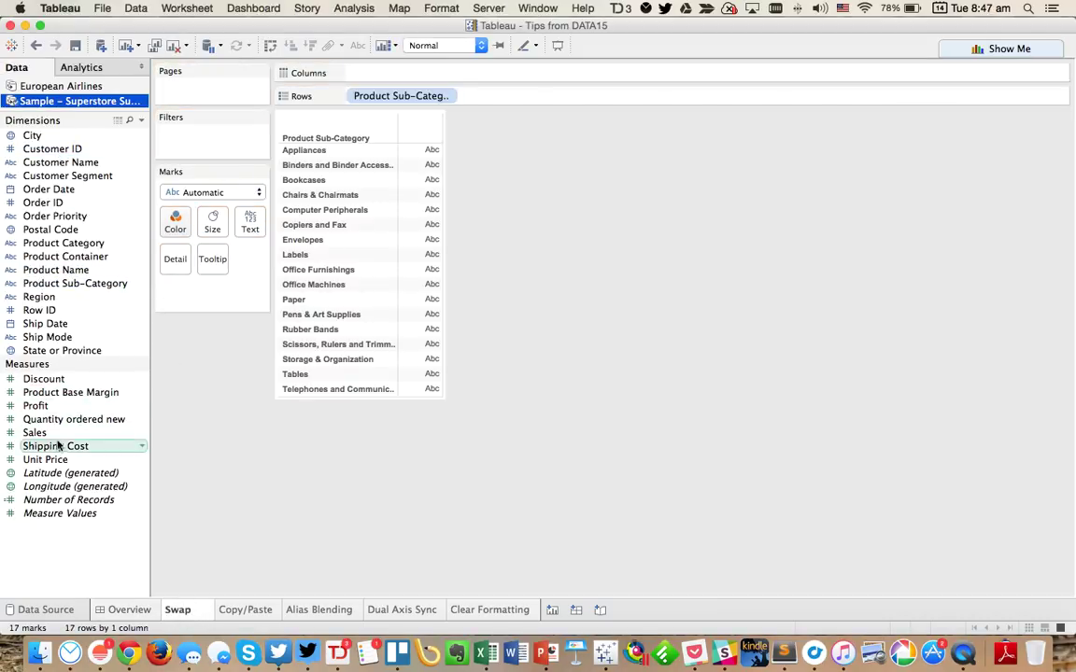
left_click_drag(58, 433, 369, 73)
left_click(311, 45)
Step: Colour the bars by Profit using the Red-Black Diverging palette centred on 0
left_click_drag(38, 405, 175, 221)
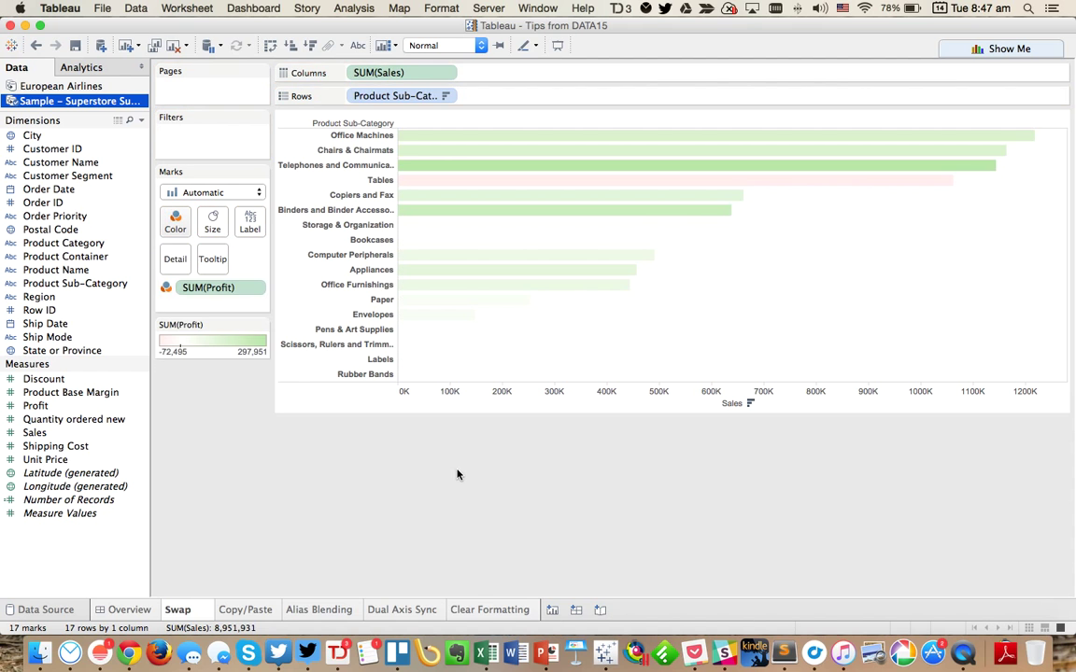
double_click(224, 351)
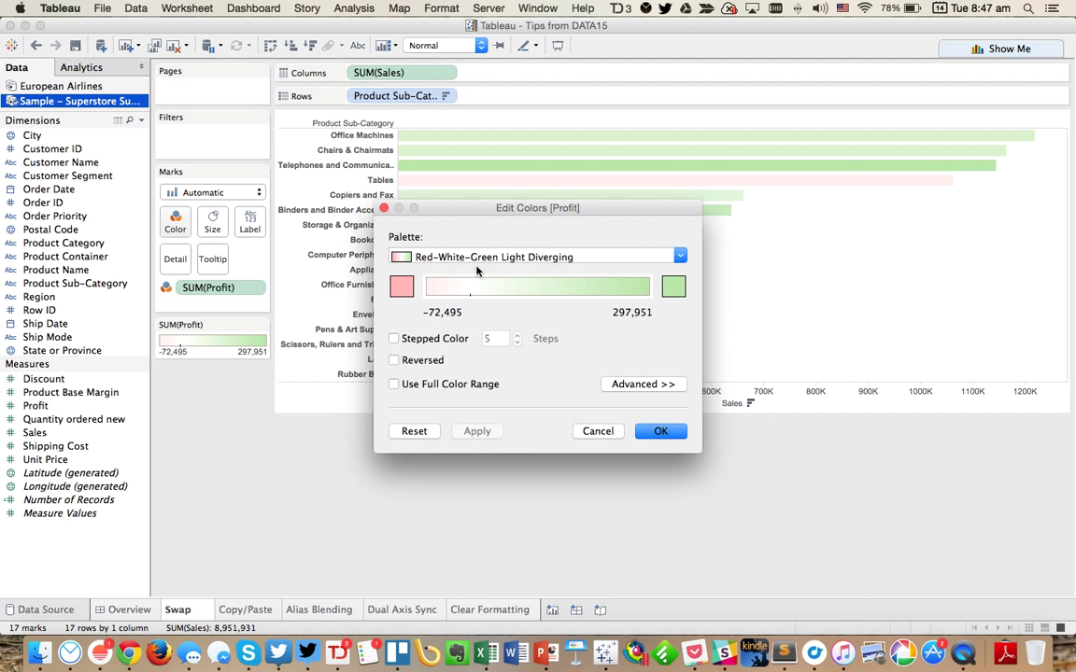
left_click(439, 254)
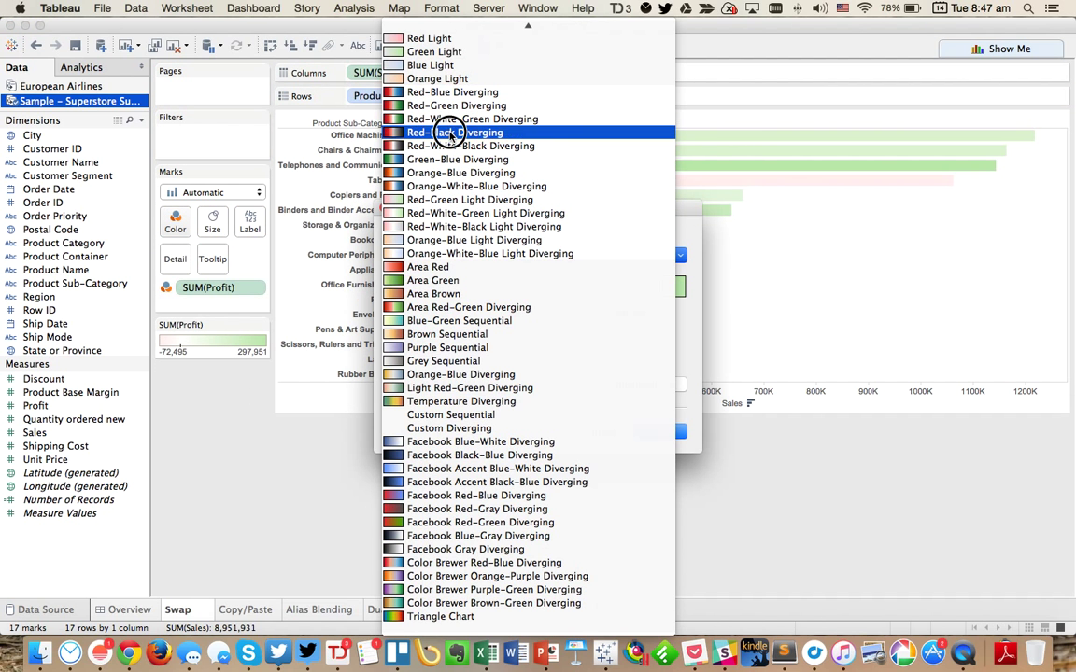
left_click(446, 133)
left_click(644, 385)
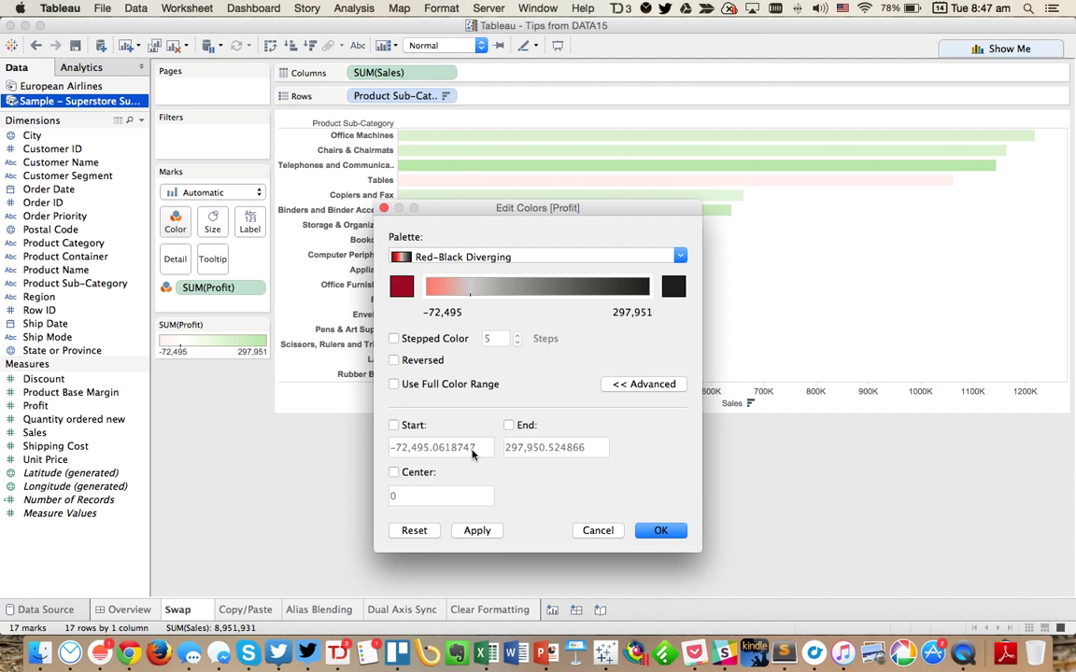
left_click(393, 472)
left_click(659, 531)
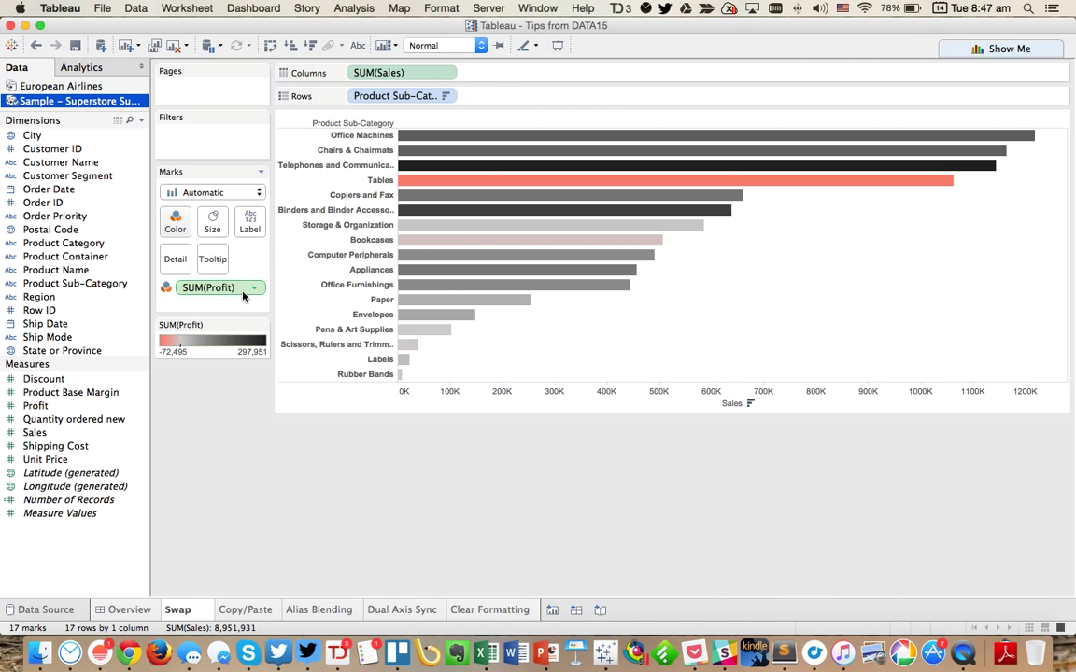
Step: Swap Sales and Profit so bars show Profit coloured by Sales, then go to the Copy/Paste sheet
right_click(379, 74)
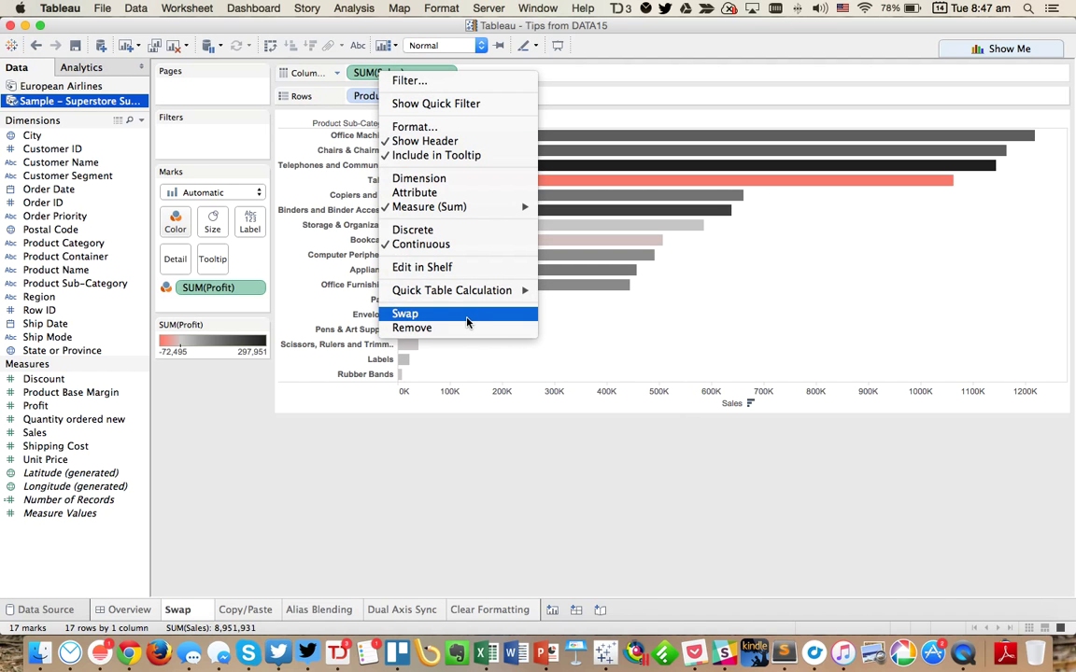
left_click(463, 314)
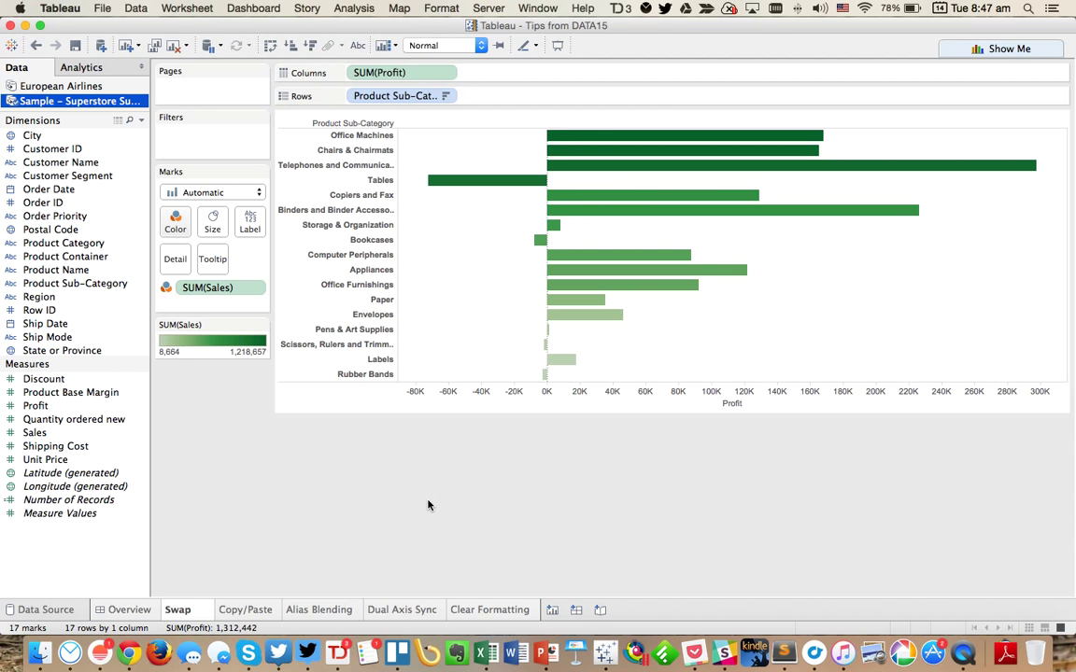
left_click(247, 610)
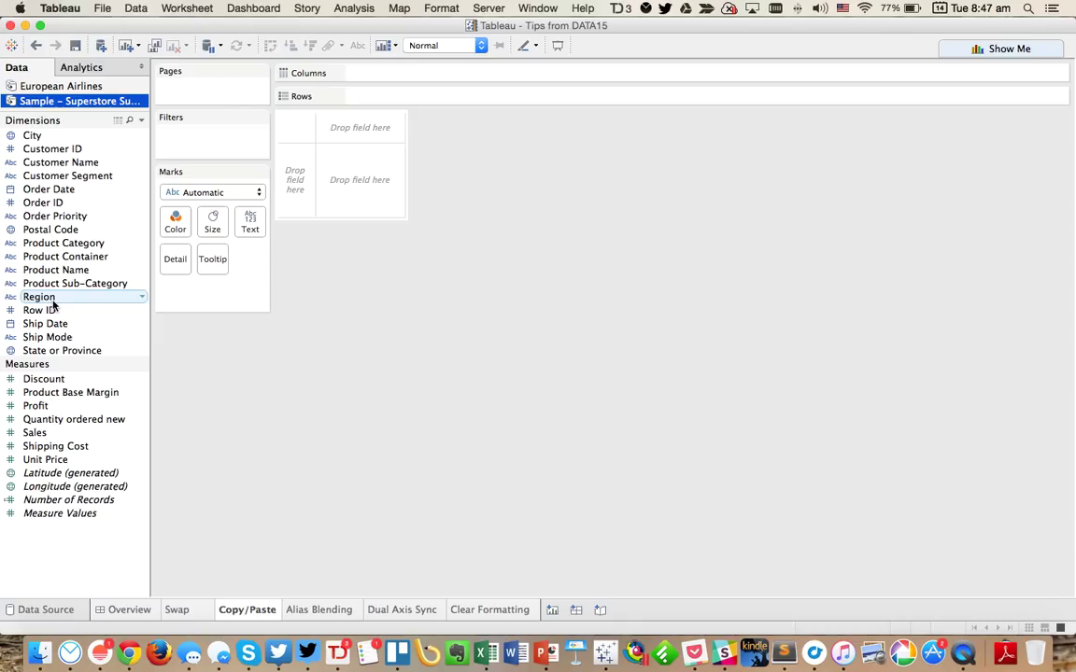
Step: Plot SUM(Sales) as vertical bars for each Region, then bring up the Excel budget workbook
left_click_drag(50, 297, 452, 74)
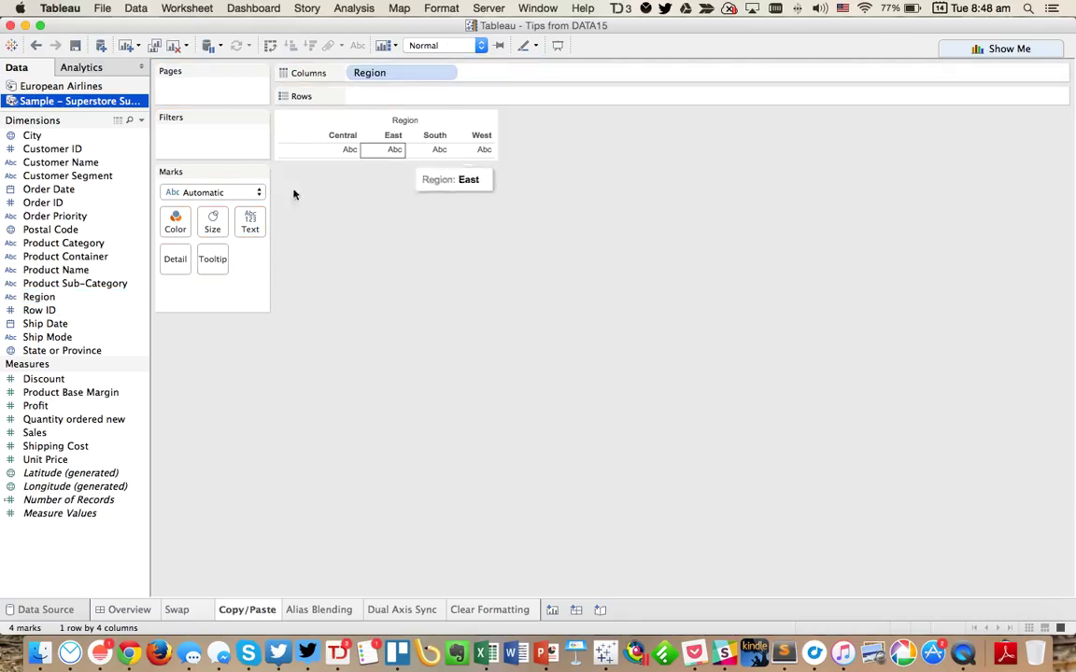
left_click_drag(55, 434, 402, 97)
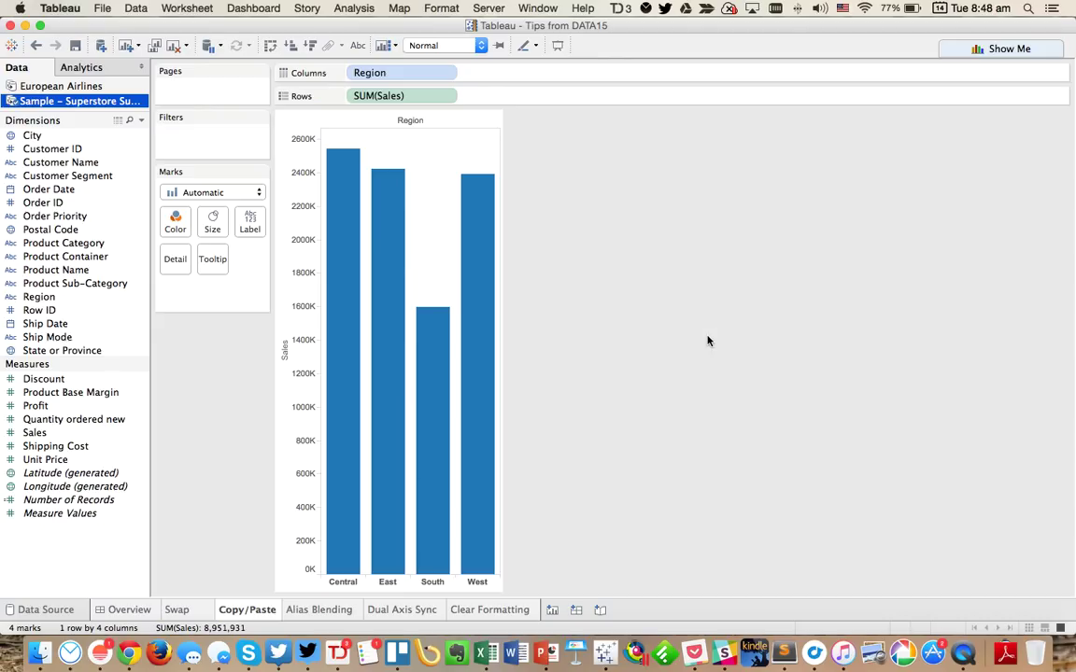
left_click(485, 653)
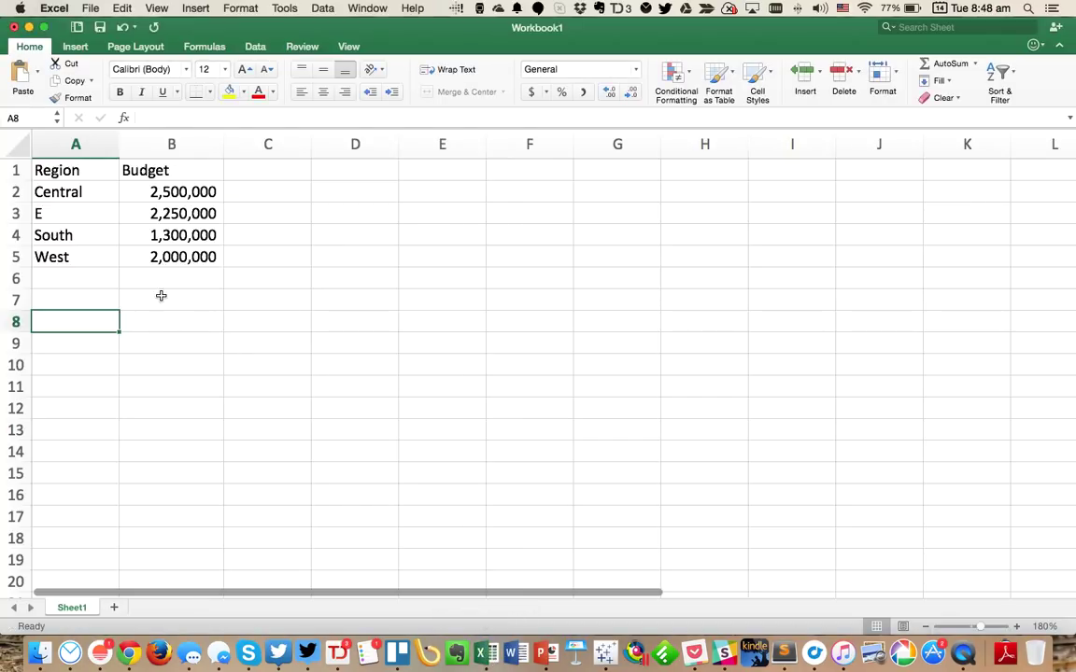
Step: Copy the Region/Budget range A1:B5 in Excel and return to Tableau
left_click_drag(98, 173, 166, 259)
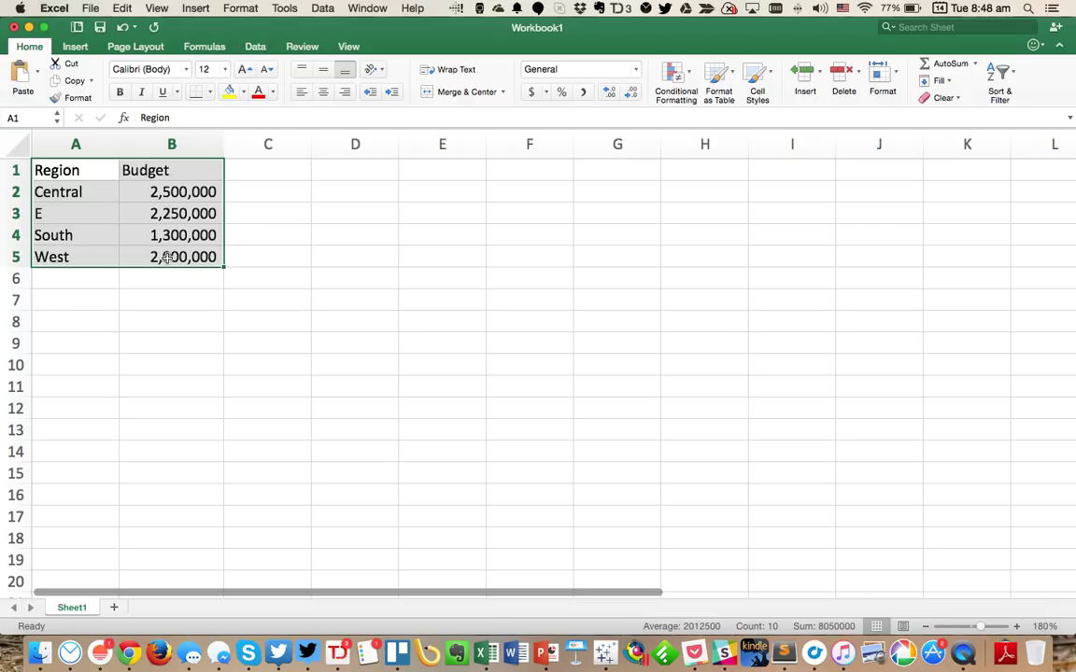
key("super+c")
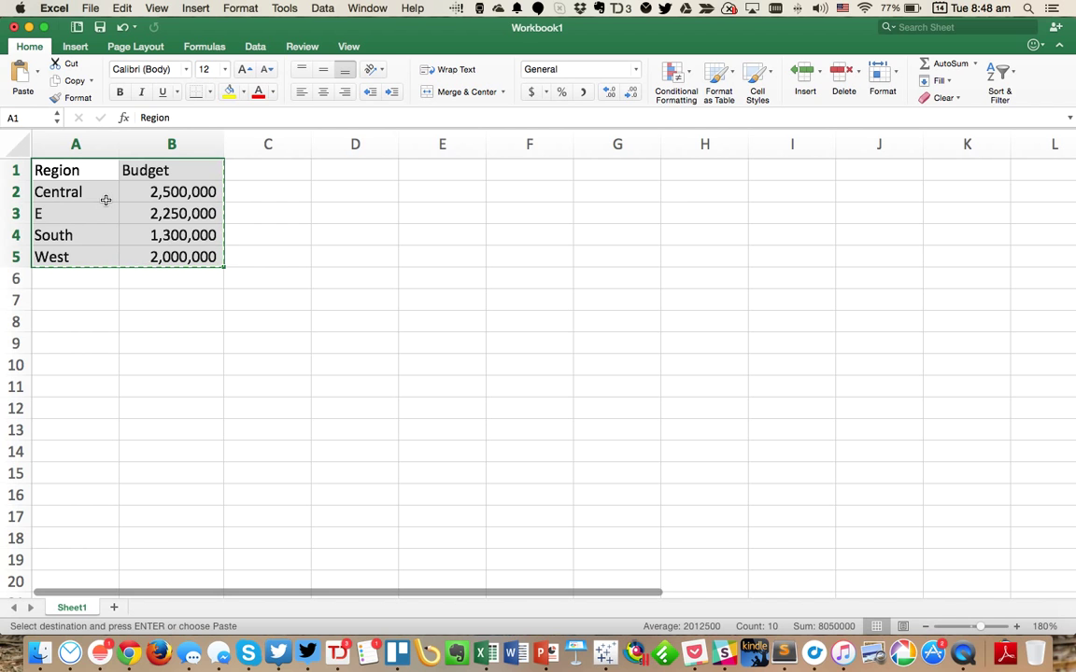
key("super+Tab")
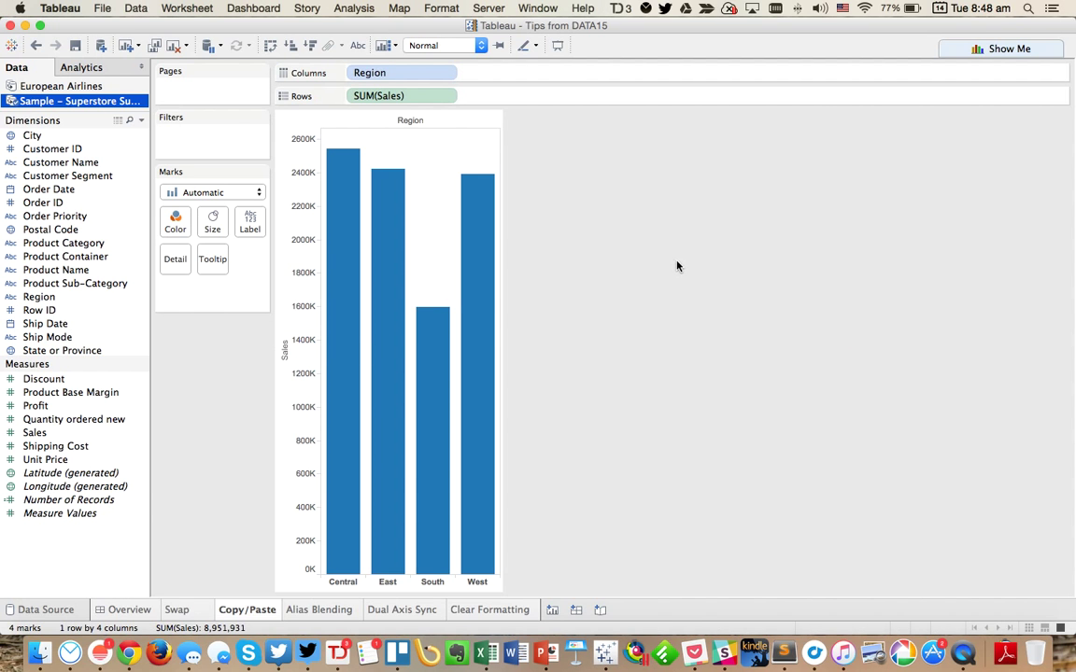
Step: Paste the budget table as a Clipboard data source and select it on the Copy/Paste sheet
right_click(647, 275)
key("Escape")
left_click(135, 8)
left_click(148, 41)
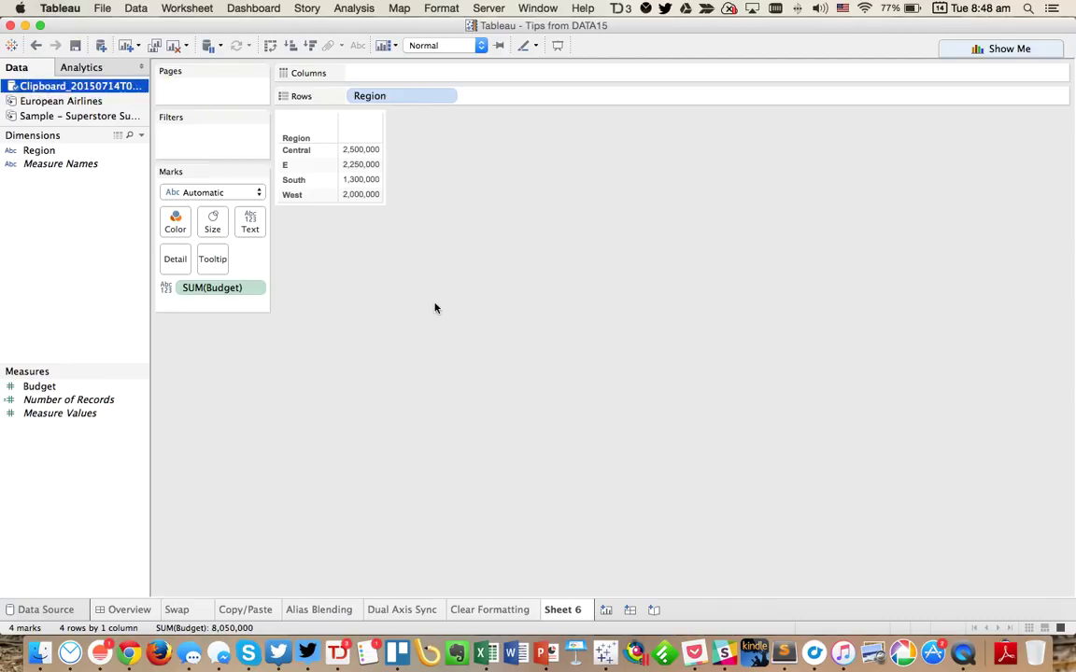
left_click(256, 615)
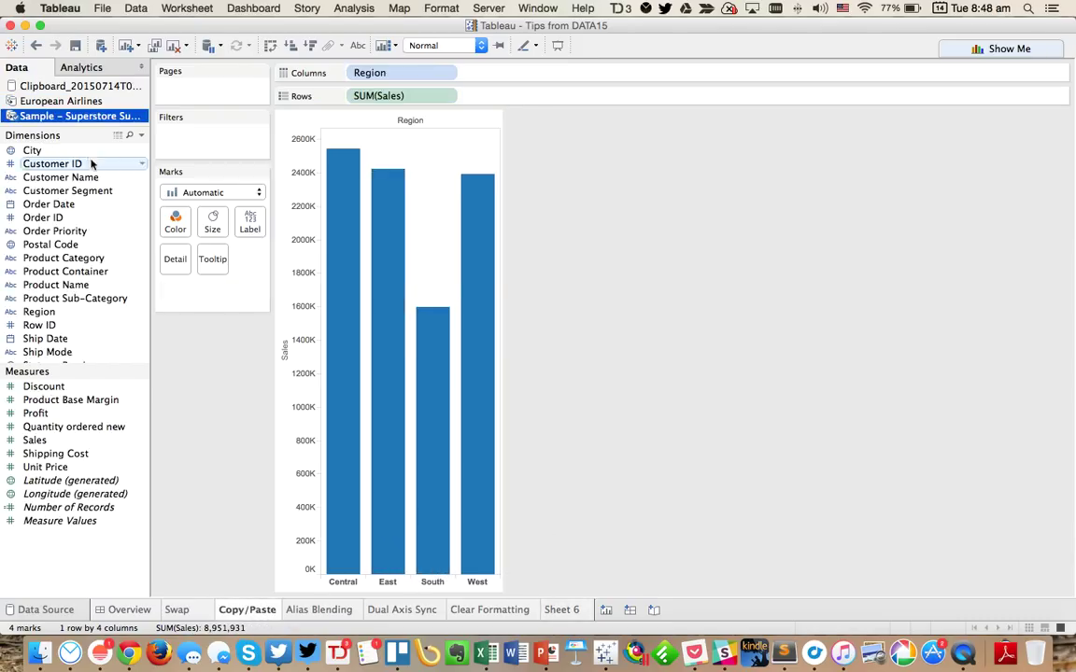
left_click(80, 86)
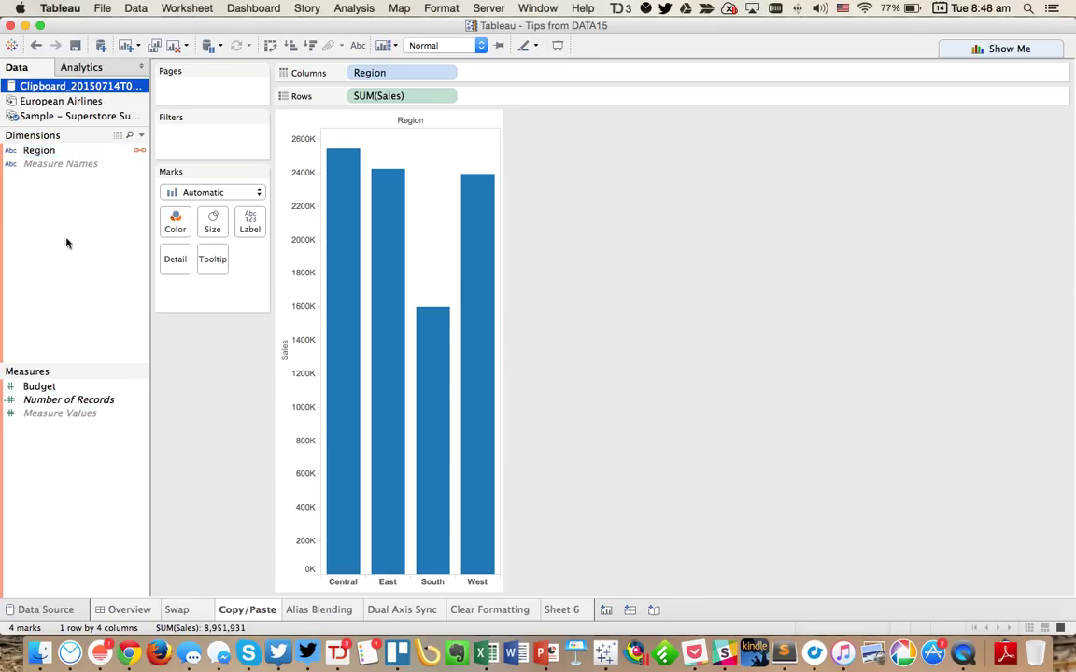
Step: Add Budget to the marks and draw a per-cell SUM(Budget) reference line with no label on each Sales bar
left_click_drag(43, 391, 178, 269)
right_click(292, 282)
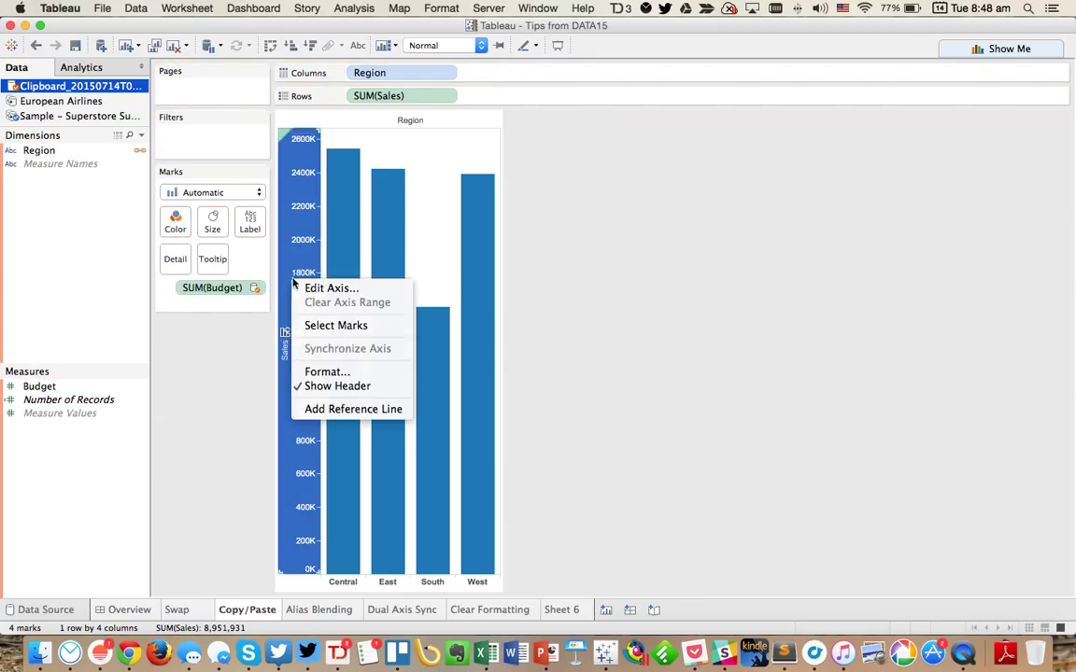
left_click(353, 409)
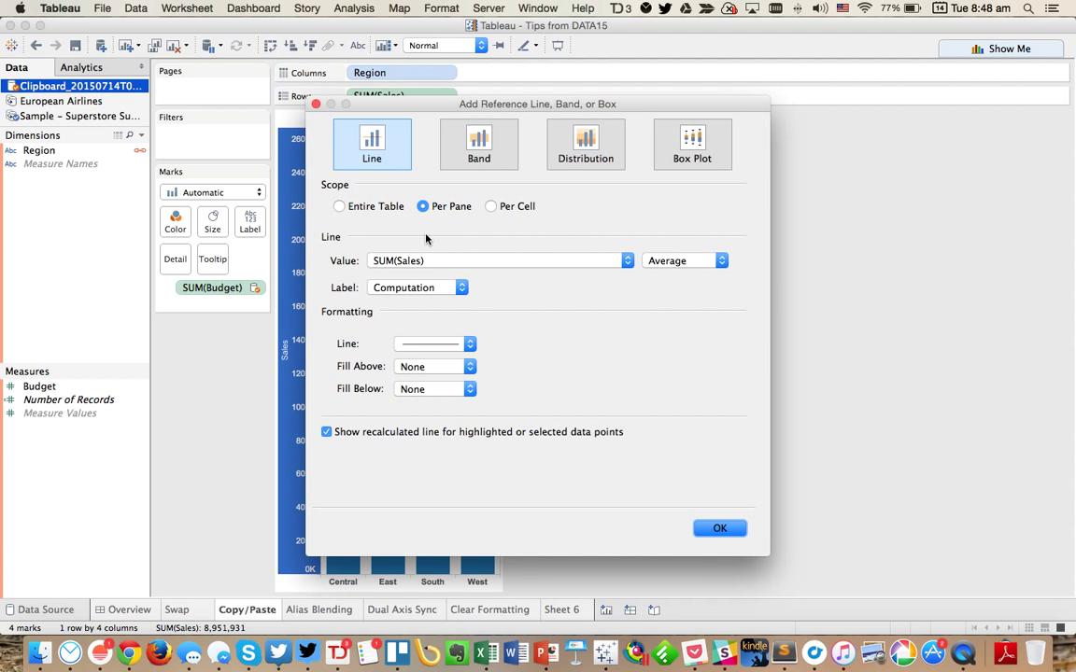
left_click(420, 261)
left_click(420, 249)
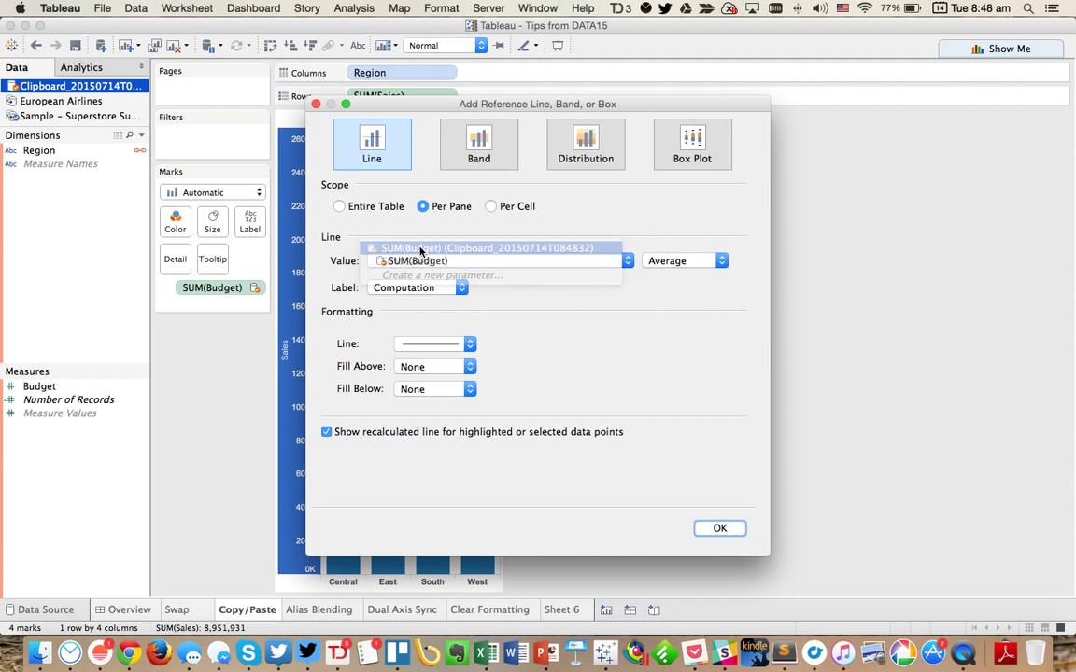
left_click(491, 206)
left_click(415, 288)
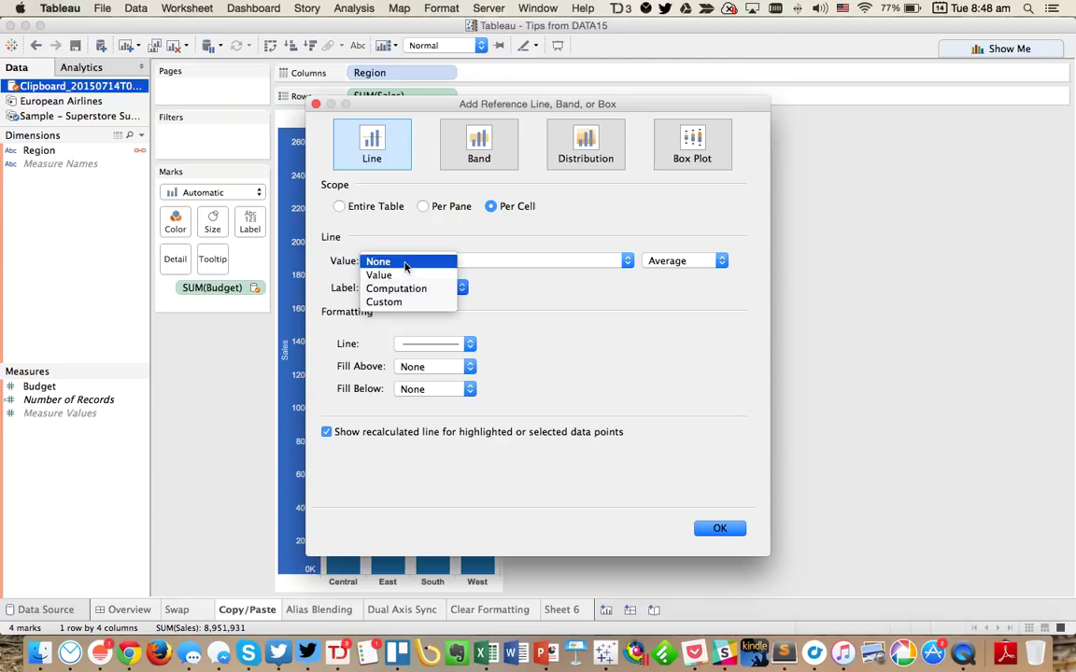
left_click(381, 262)
left_click(719, 529)
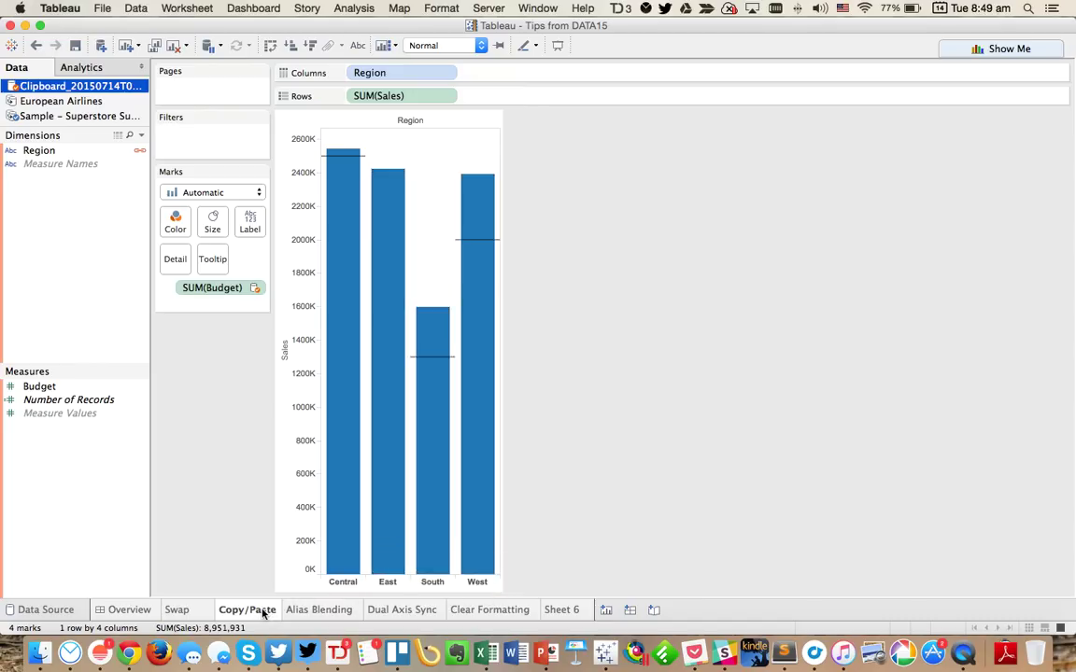
Step: Duplicate the Copy/Paste sheet, creating Sheet 7
mouse_move(264, 613)
mouse_move(399, 581)
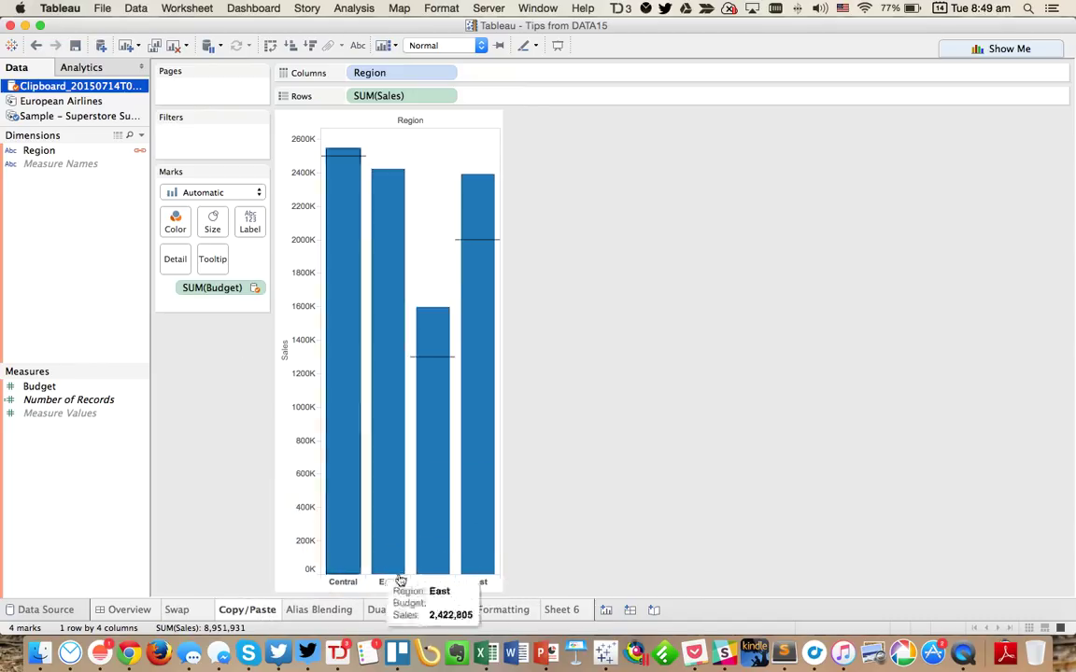
right_click(248, 609)
left_click(292, 508)
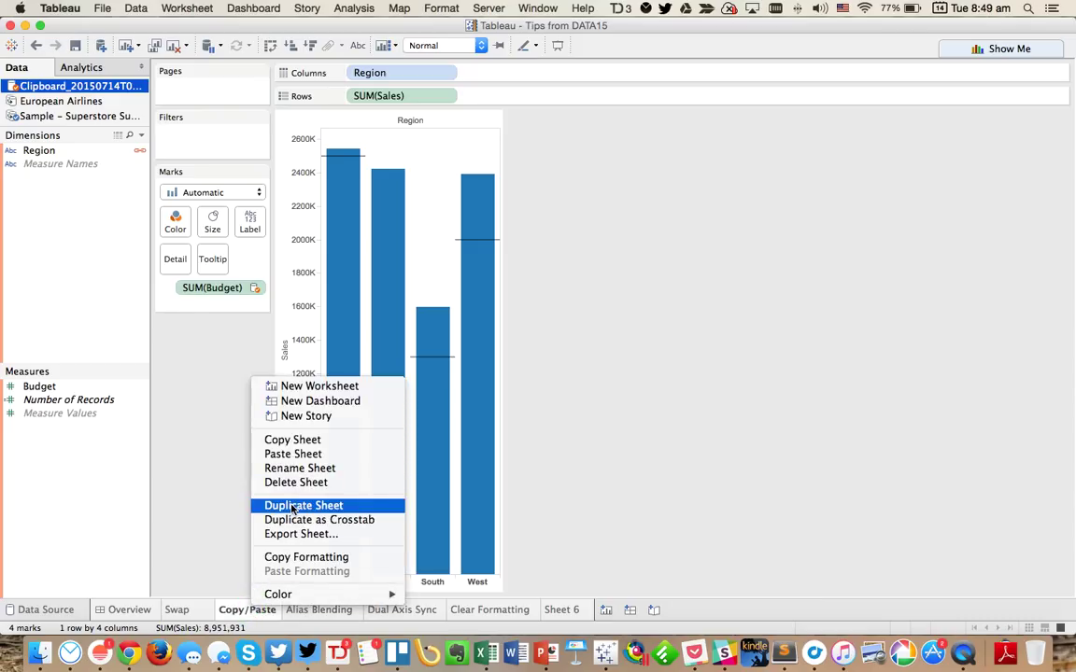
Step: Delete the empty Alias Blending sheet, view Sheet 7's chart, and switch to Excel
right_click(386, 609)
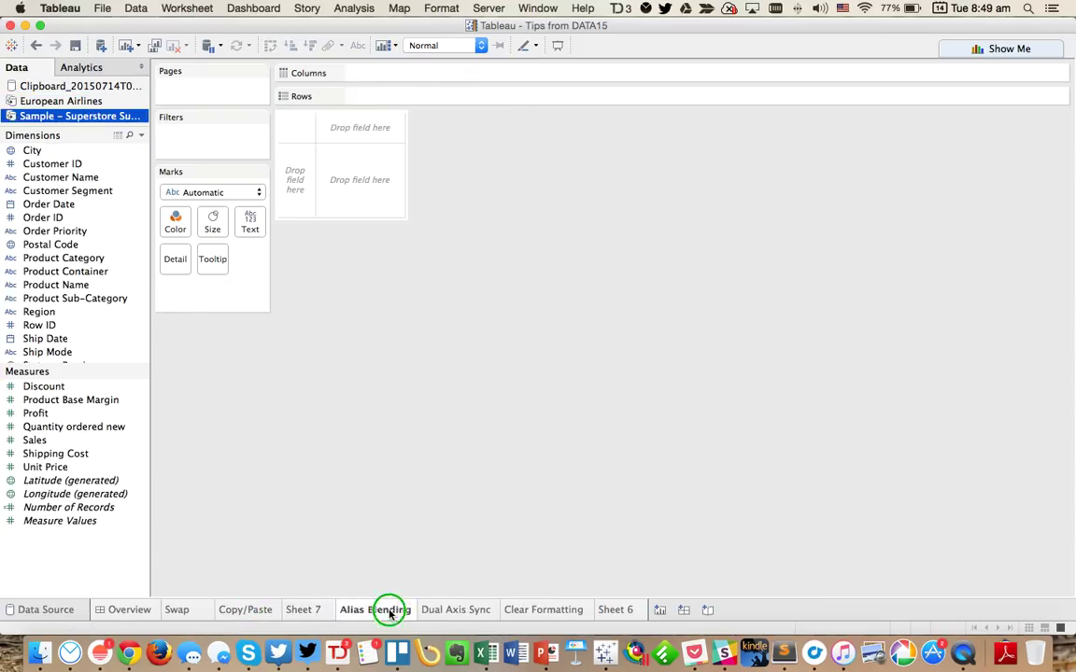
left_click(433, 484)
left_click(312, 610)
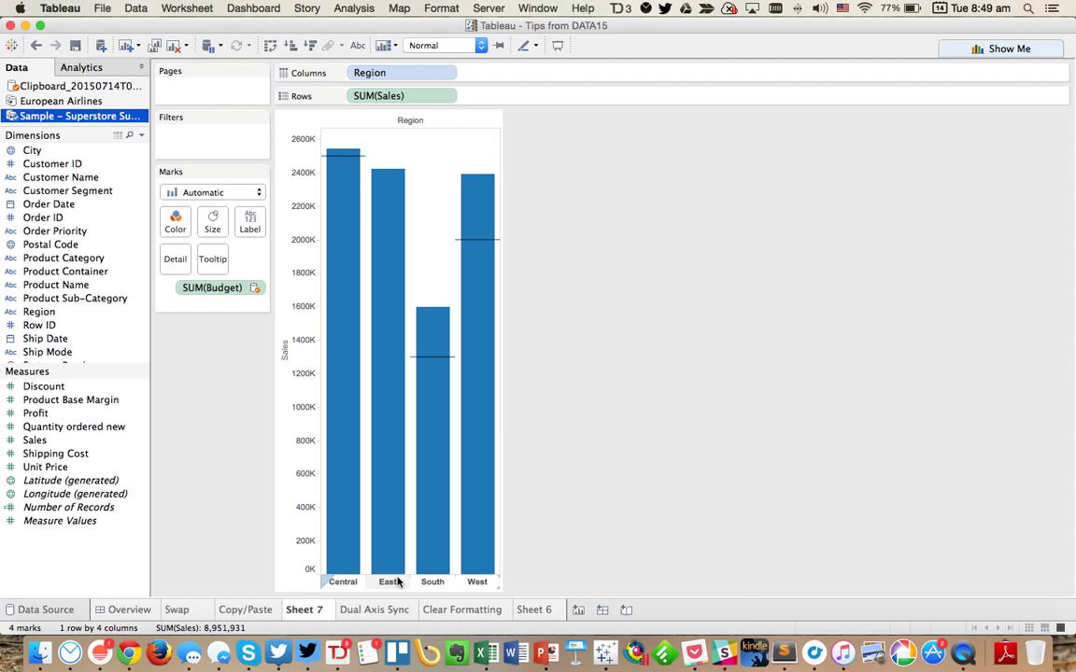
key("super+Tab")
Step: Check Excel cell A3, where East is entered as 'E', then return to Tableau
left_click(67, 211)
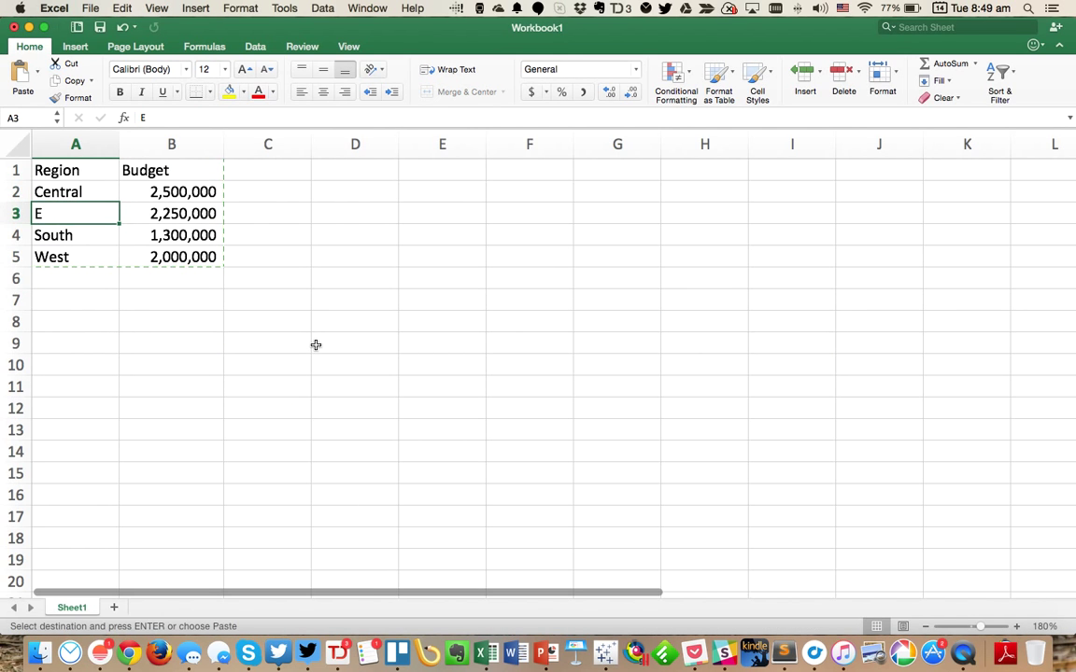
key("super+Tab")
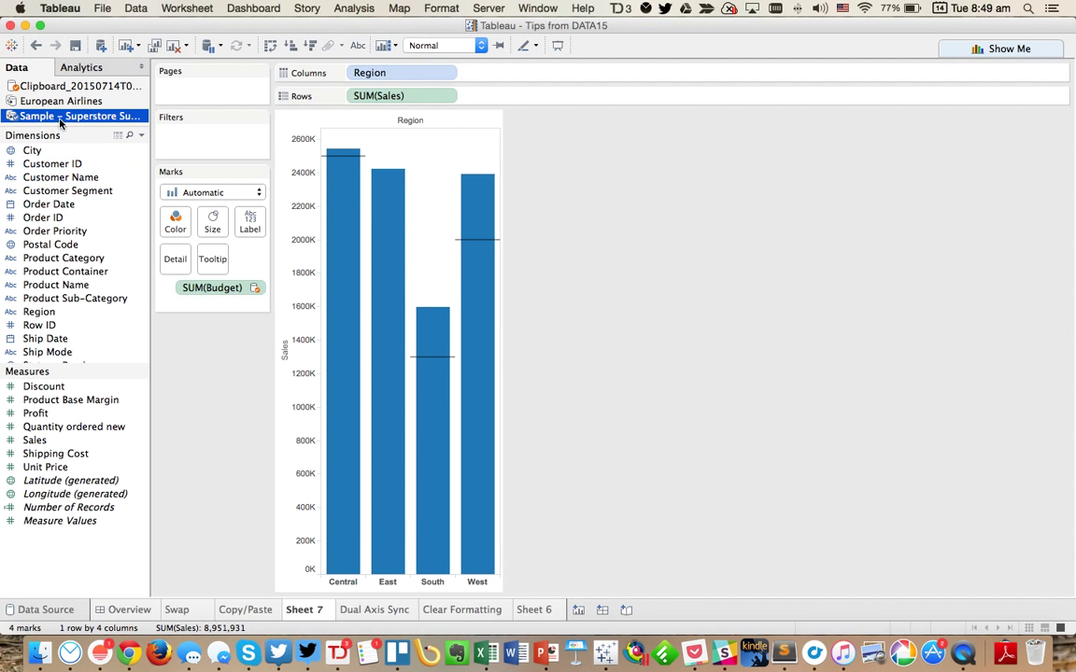
Step: Give the Clipboard source's Region member E the alias East
left_click(53, 86)
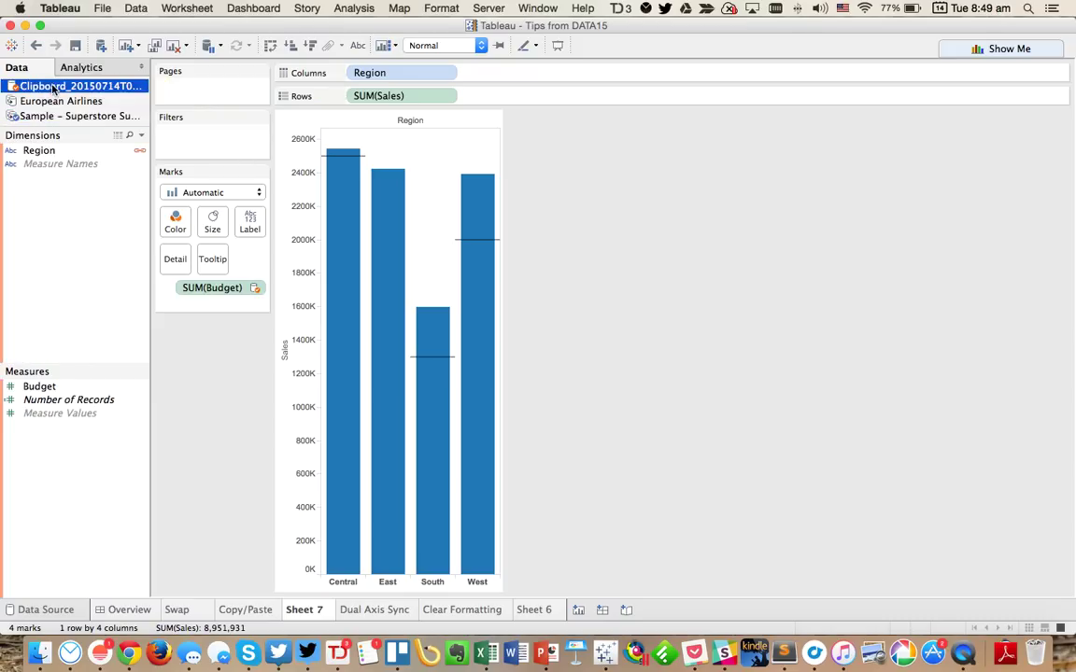
right_click(52, 156)
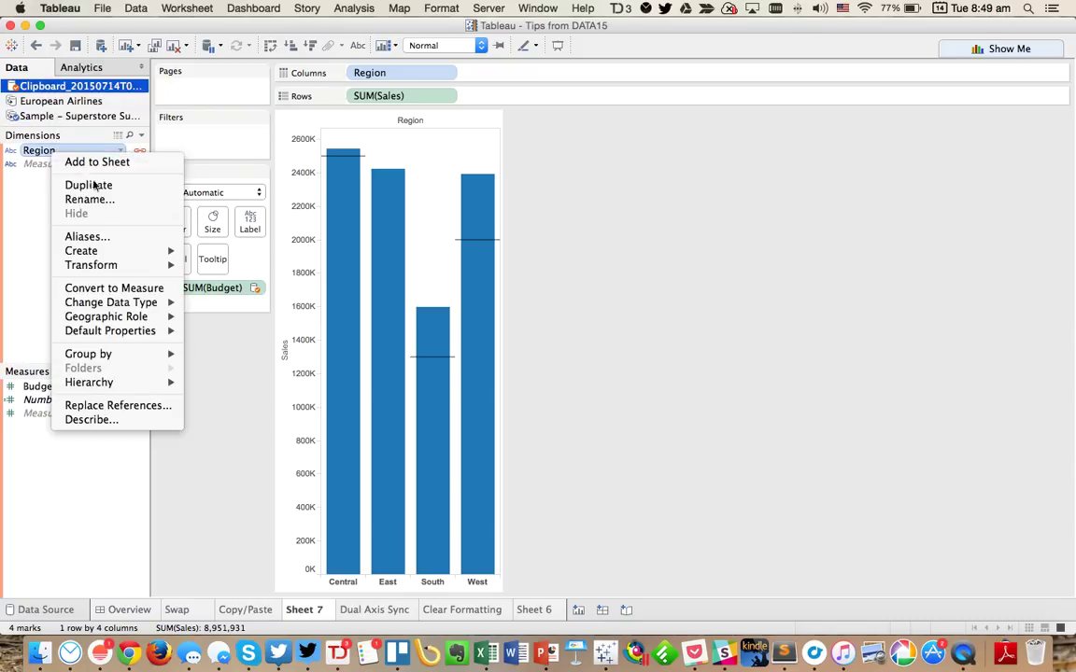
left_click(86, 237)
left_click(533, 271)
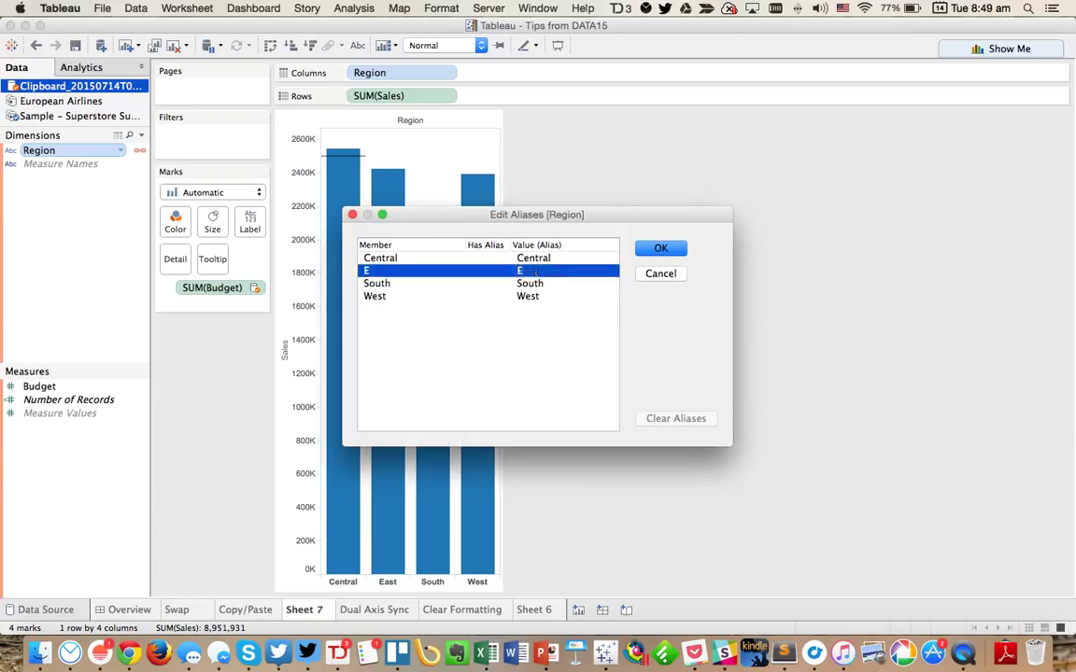
left_click(533, 271)
type("East")
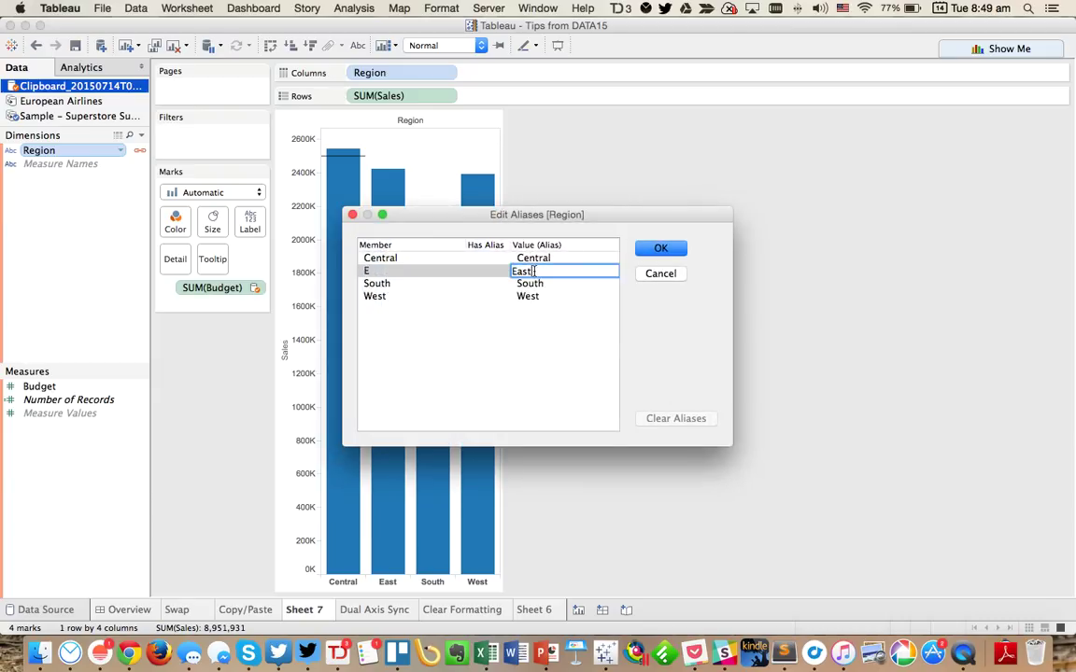
key("Return")
left_click(662, 248)
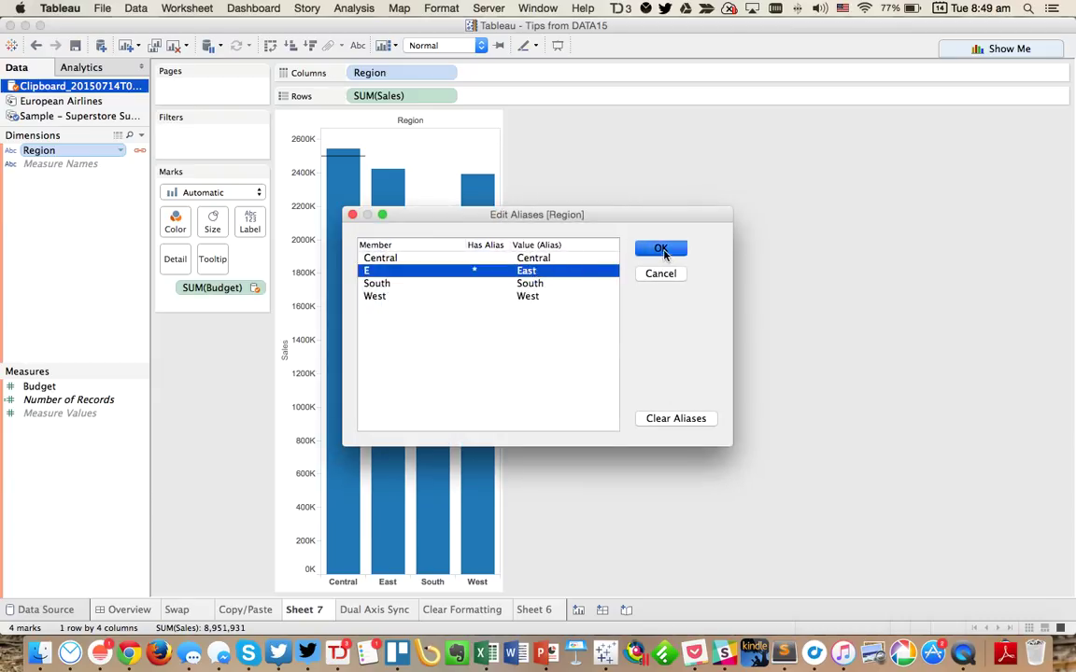
mouse_move(408, 202)
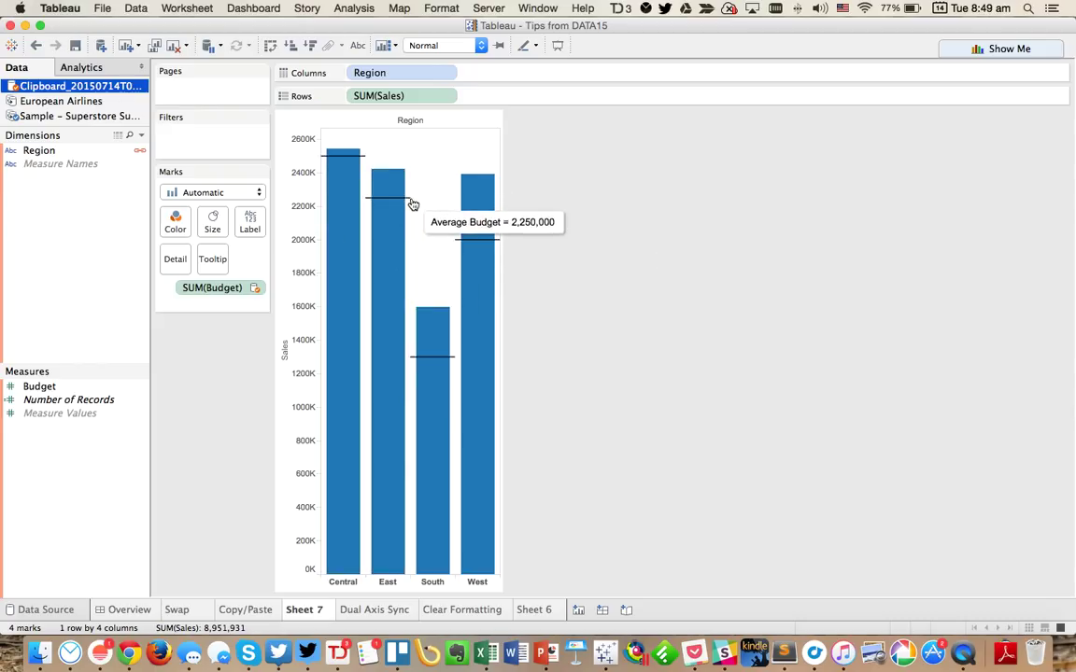
right_click(49, 157)
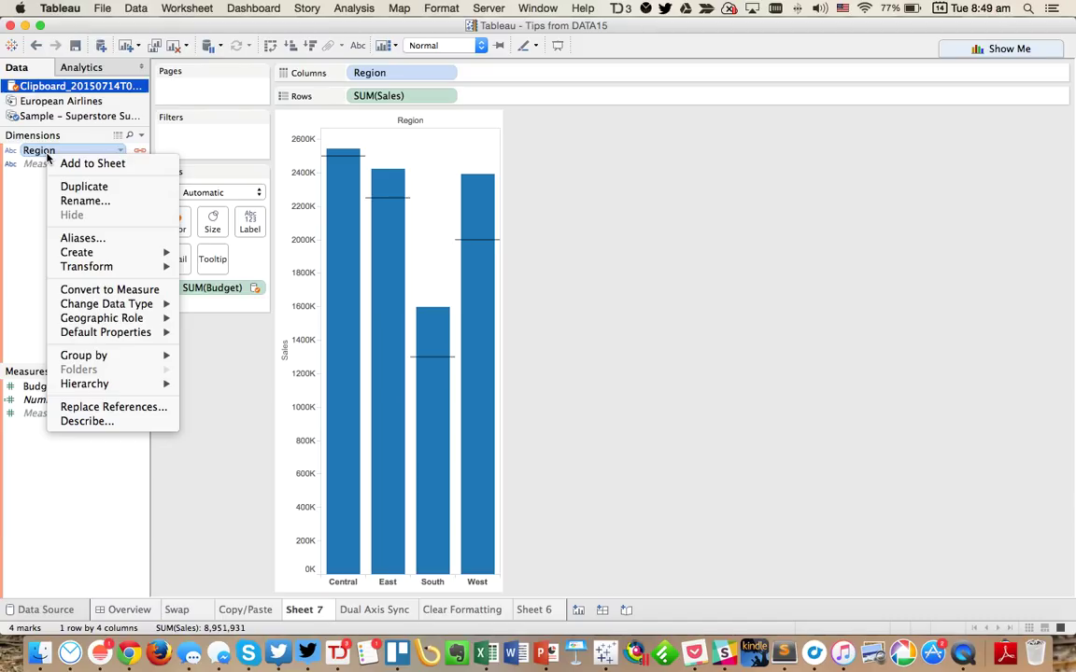
left_click(73, 238)
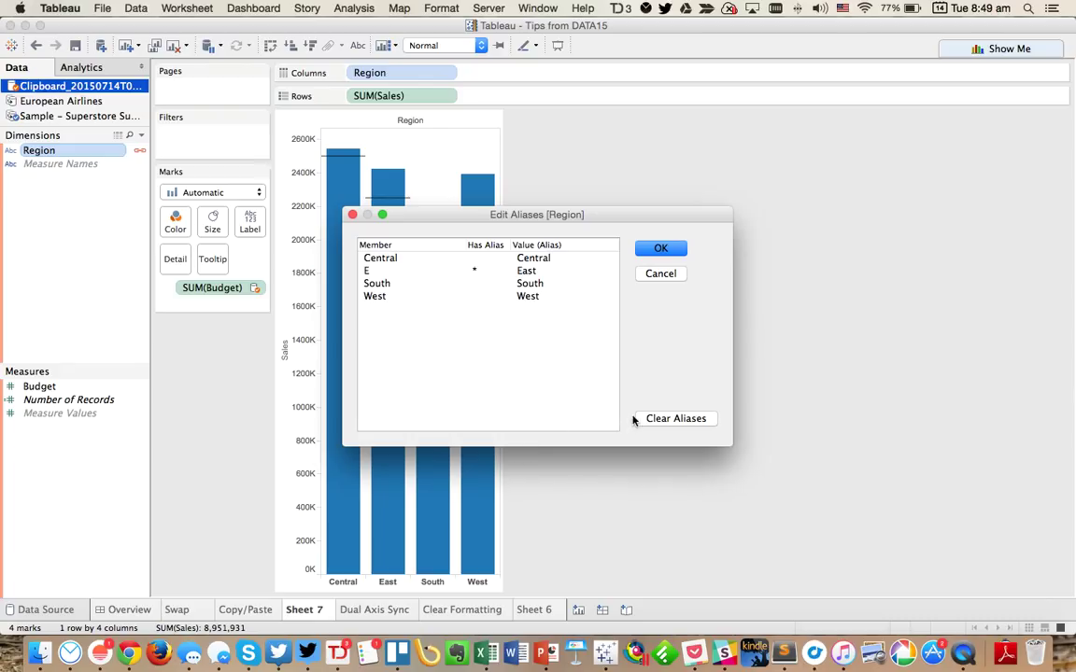
double_click(528, 284)
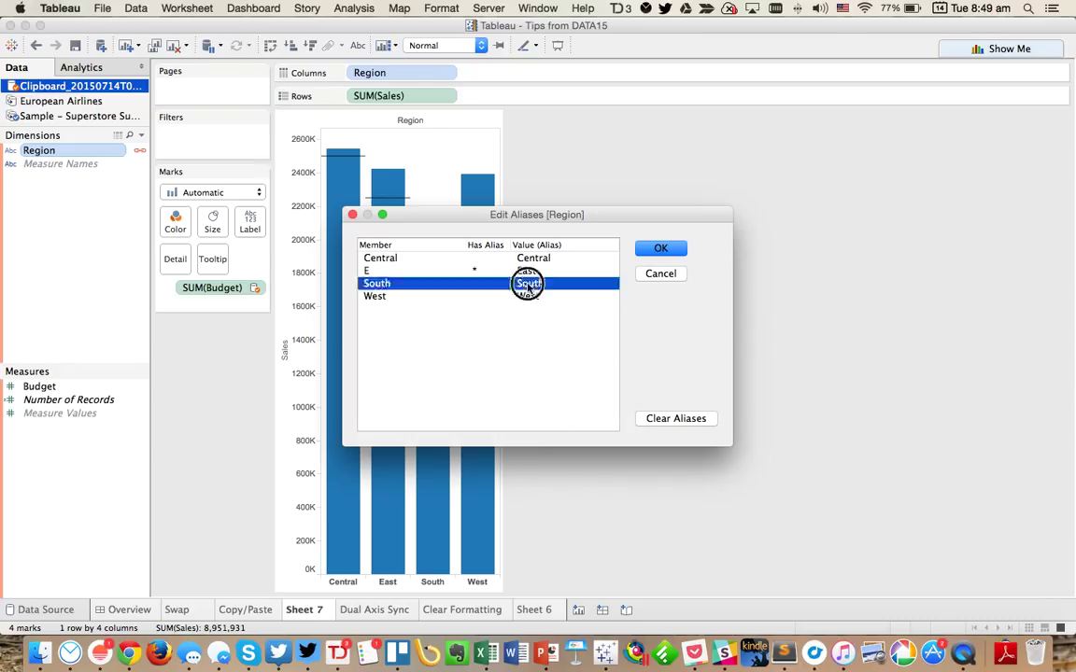
left_click(551, 284)
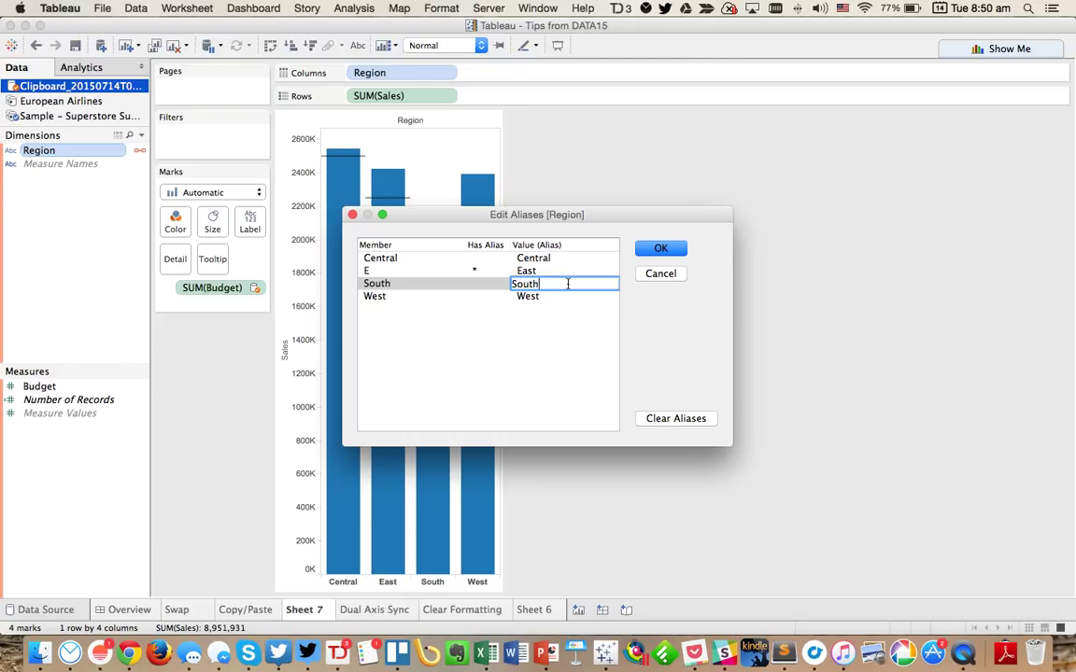
type("y")
key("Return")
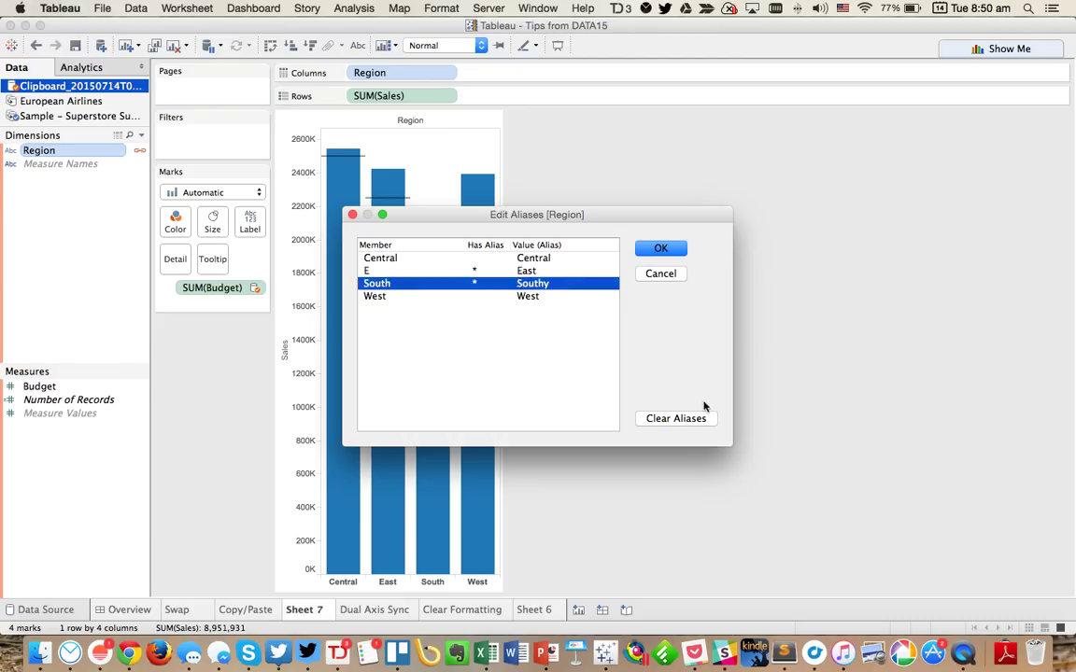
double_click(544, 285)
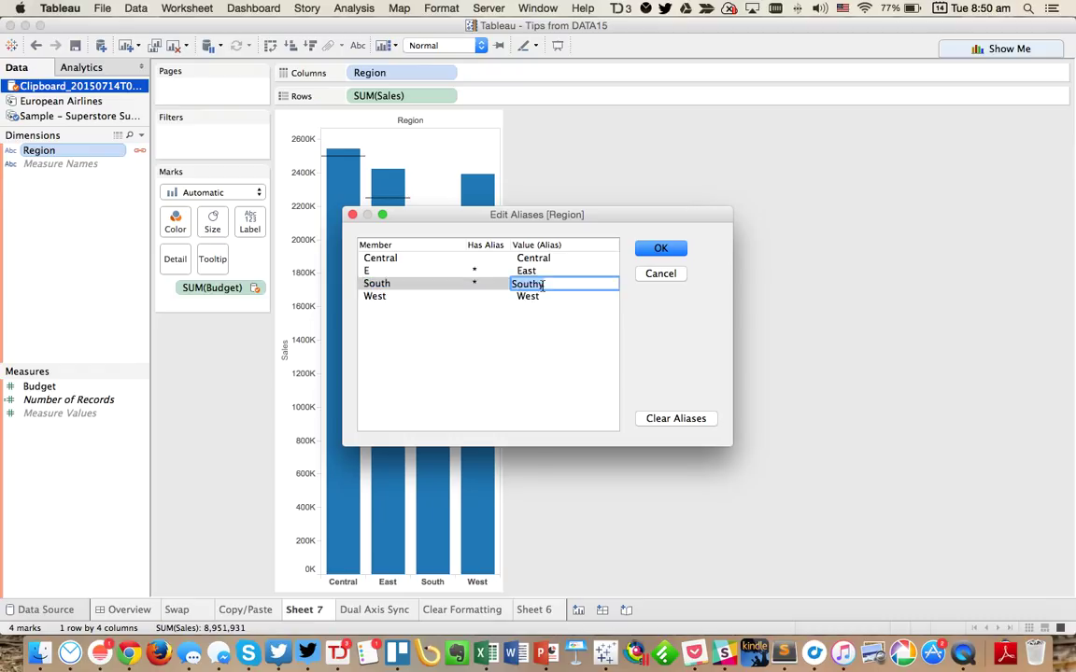
key("BackSpace")
key("Return")
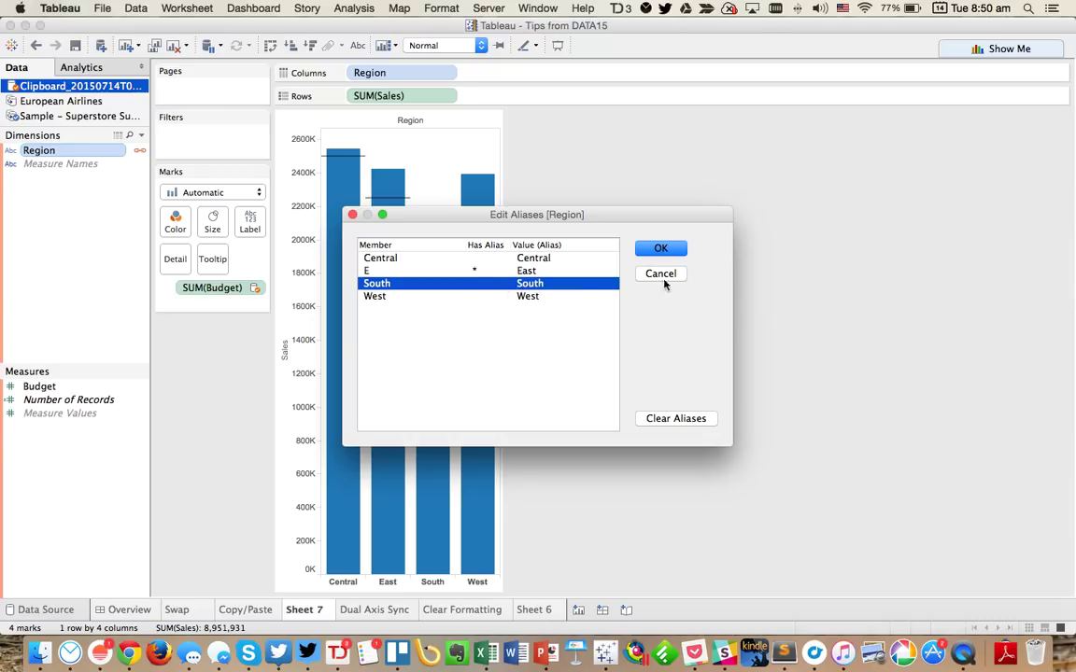
left_click(659, 250)
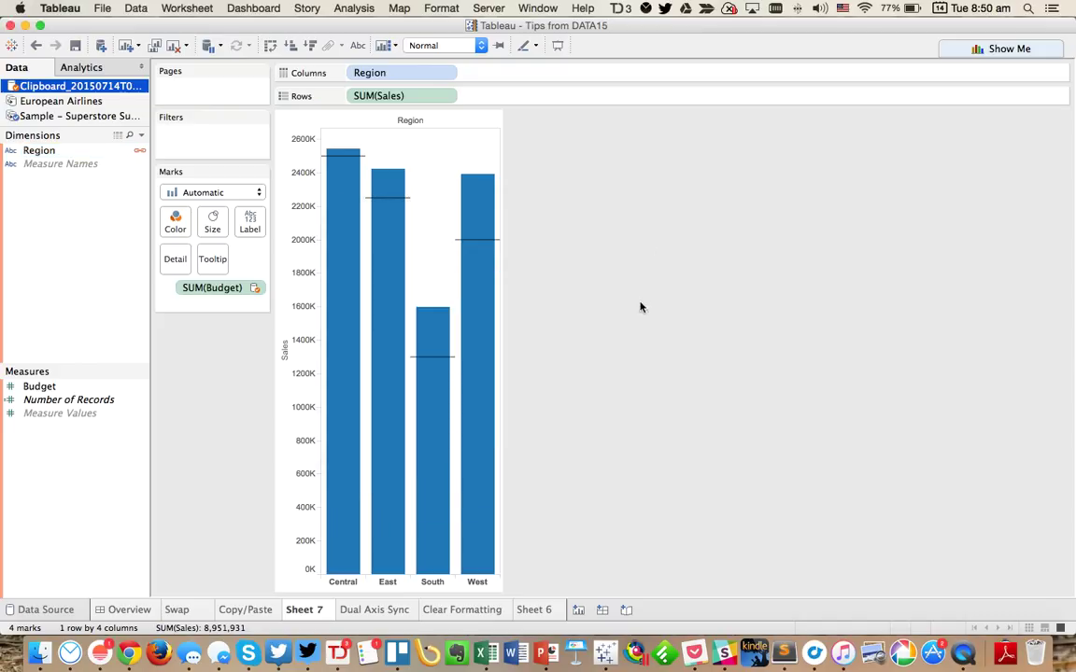
Step: Rename the Sheet 7 tab to 'Aliased Blending'
double_click(305, 609)
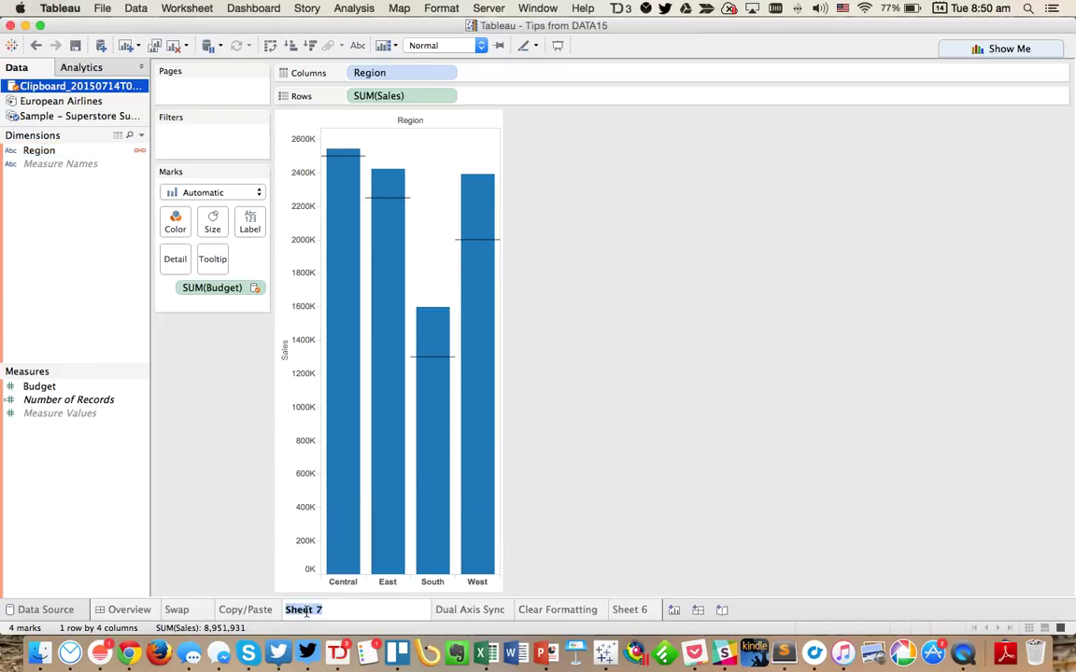
type("Aliased Blending")
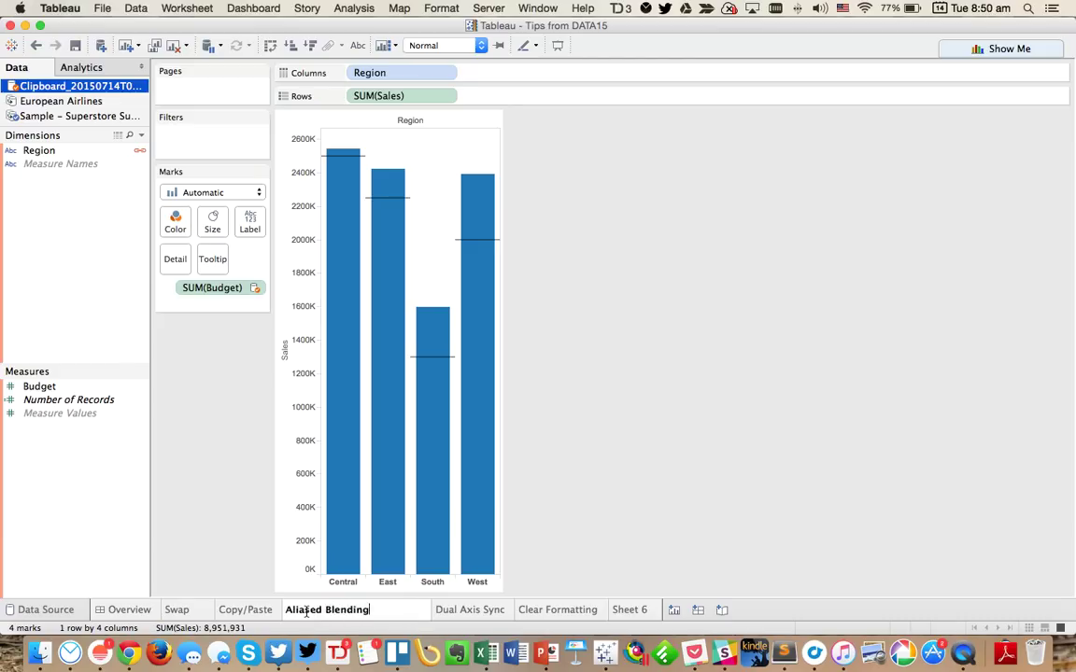
key("Return")
Step: On the Dual Axis Sync sheet, chart Superstore SUM(Sales) by Region
mouse_move(392, 397)
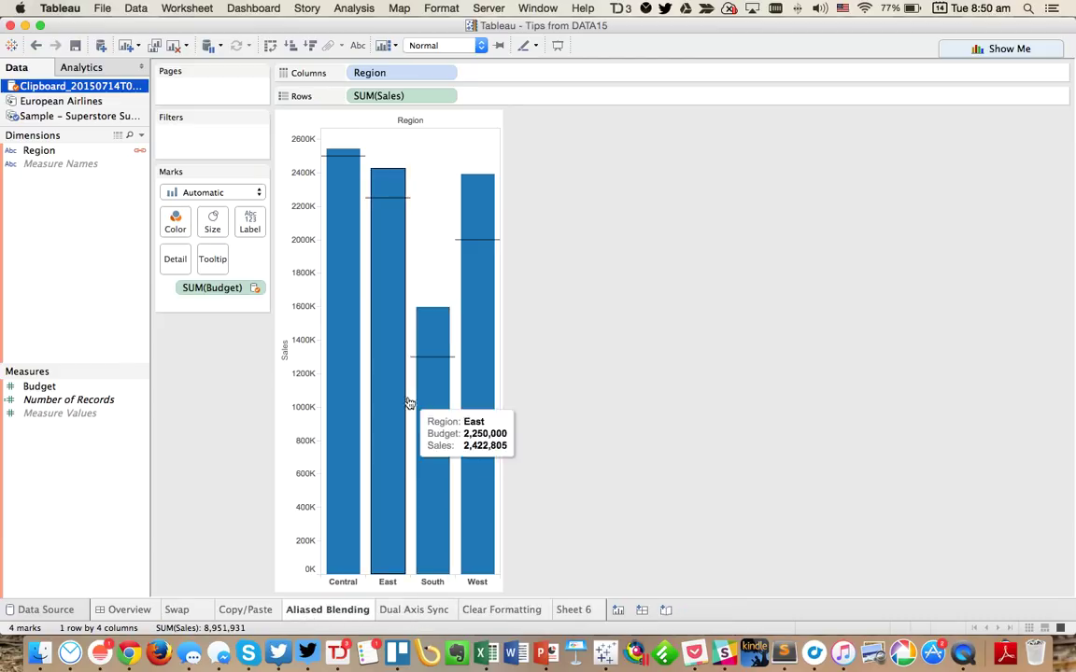
left_click(402, 611)
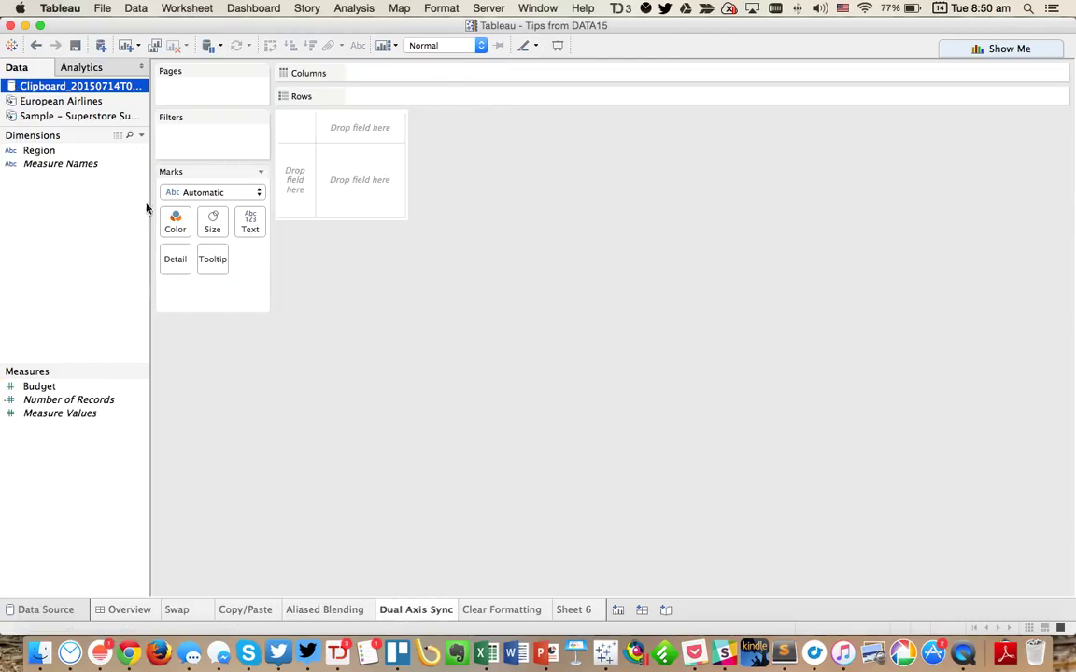
left_click(45, 115)
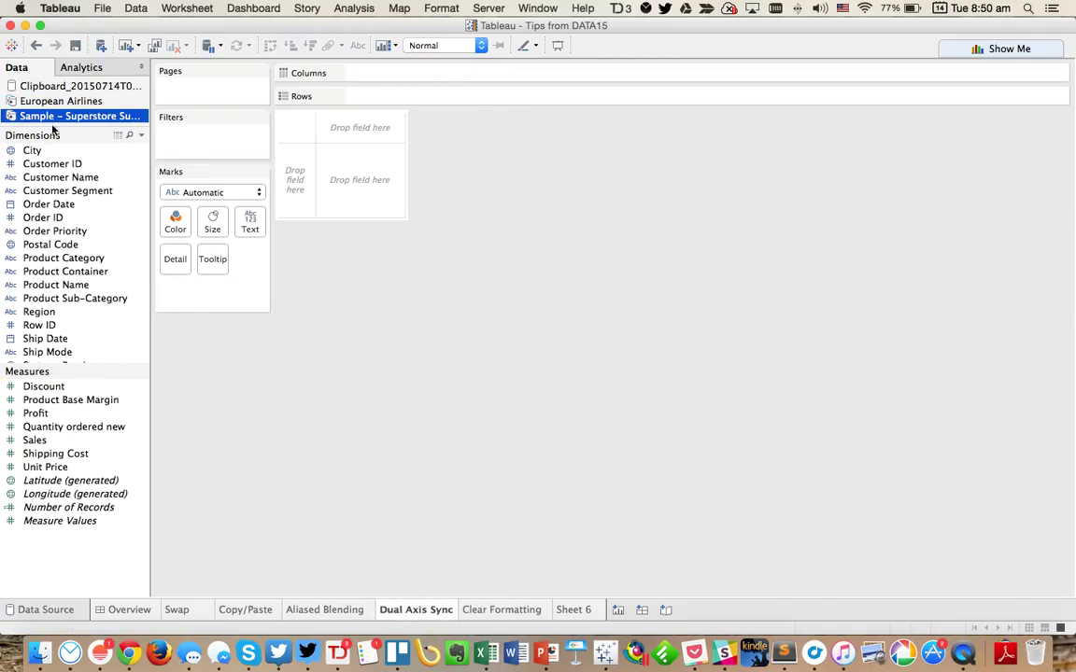
left_click_drag(38, 312, 382, 78)
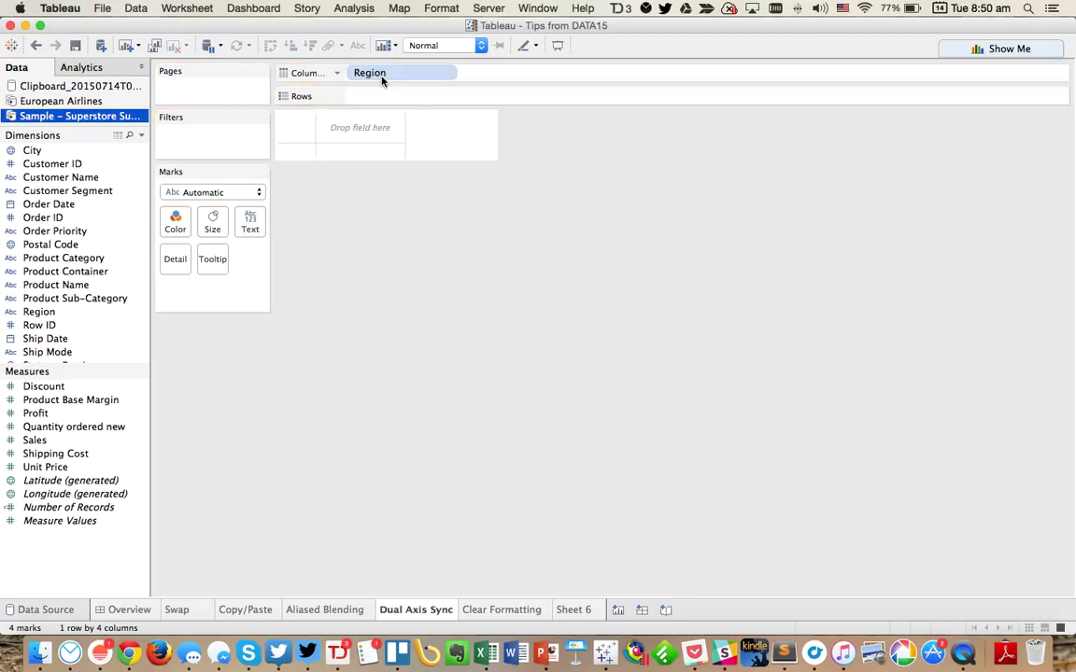
left_click_drag(34, 440, 408, 97)
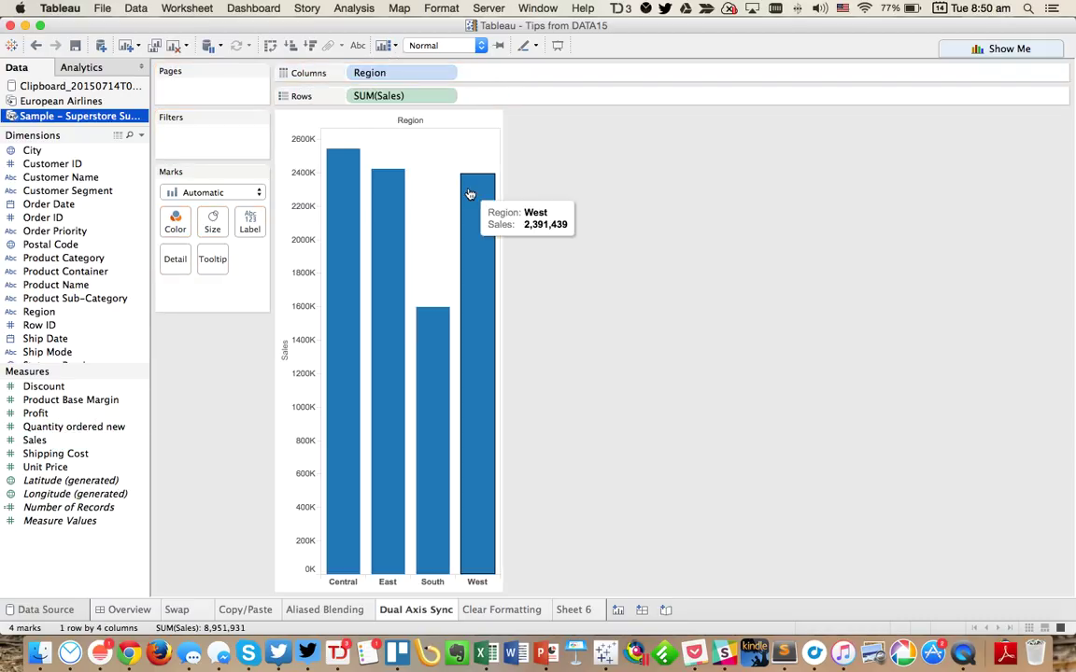
Step: Link the Clipboard budget data by Region and add SUM(Budget) as a second axis
left_click(53, 86)
left_click_drag(47, 150, 456, 141)
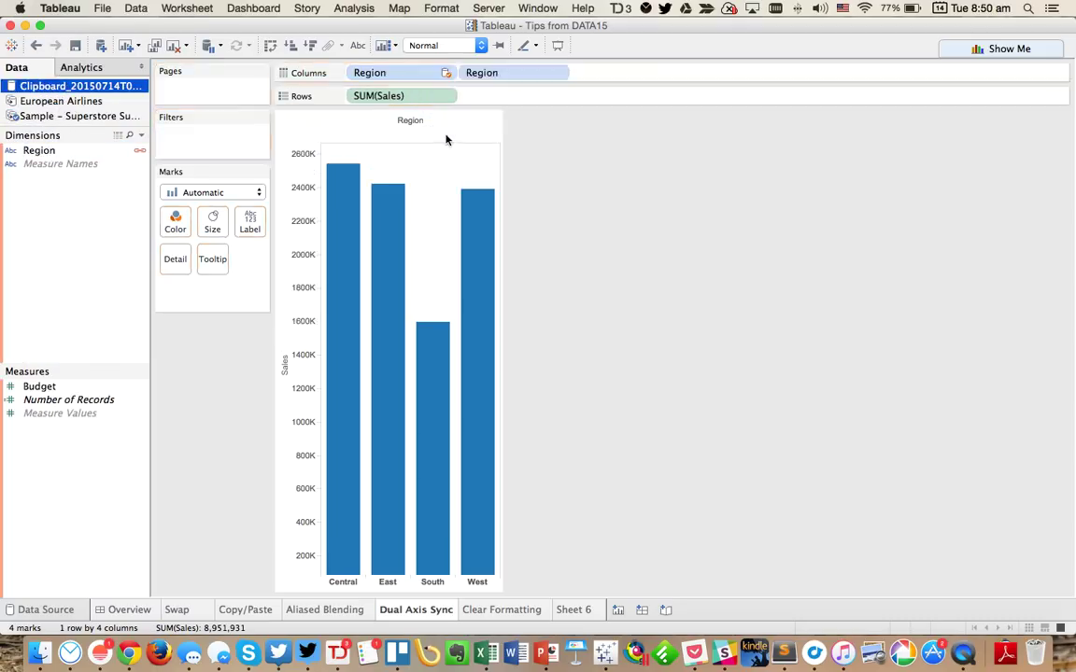
left_click_drag(481, 73, 74, 243)
left_click_drag(39, 390, 492, 216)
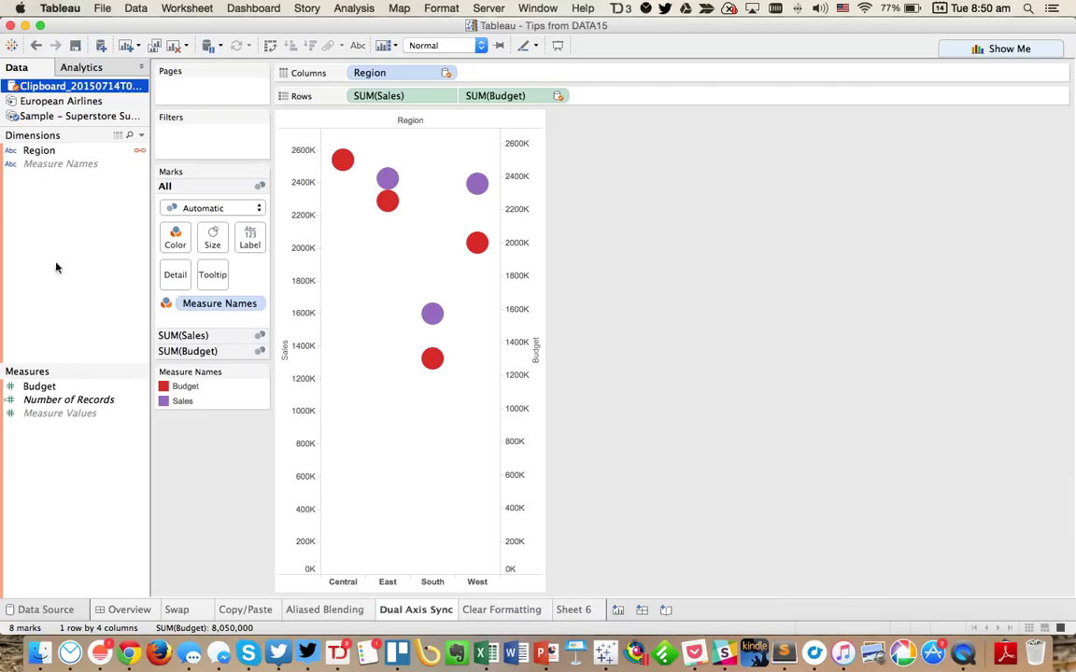
Step: Change the mark type to Bar, then go back to the Superstore data source's fields
left_click(188, 208)
left_click(182, 227)
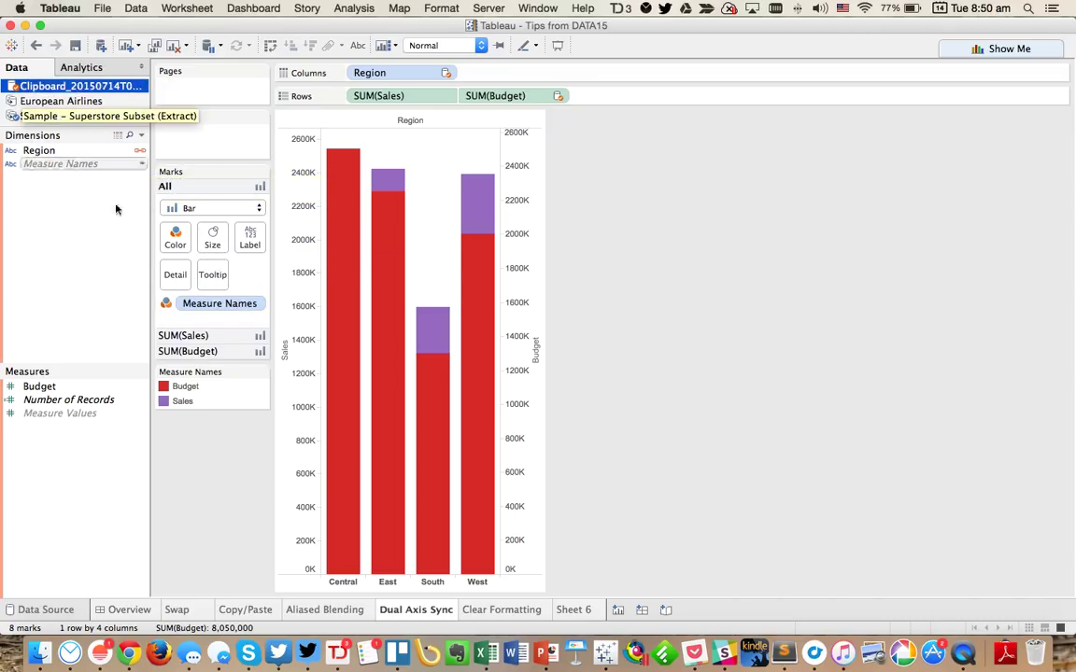
left_click(49, 119)
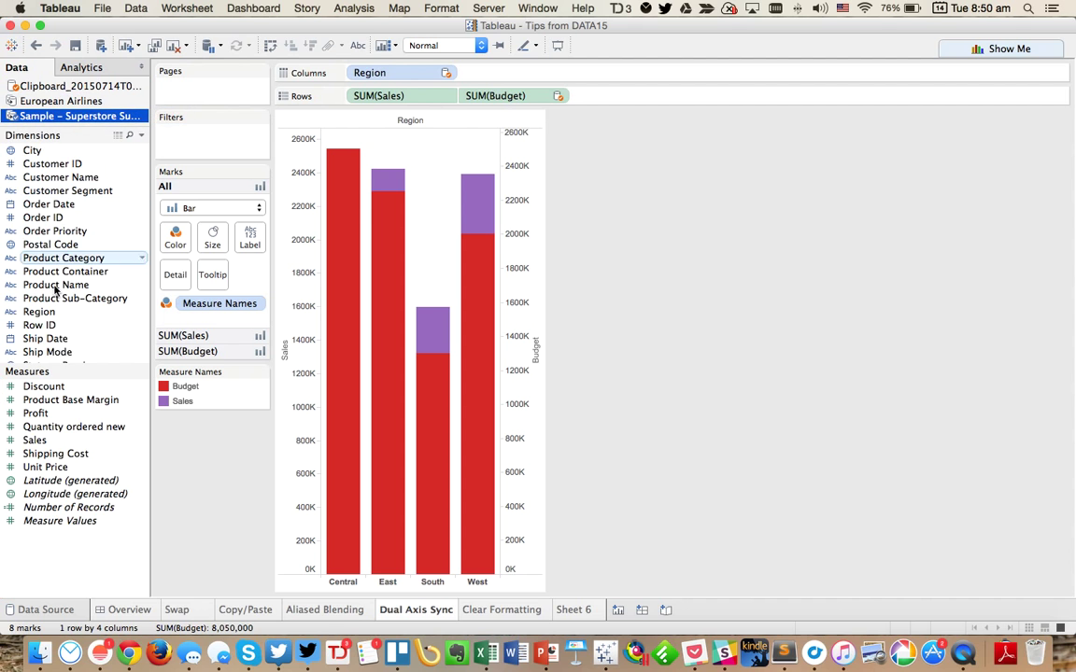
scroll(85, 269, "down", 1)
mouse_move(65, 356)
left_mouse_down()
mouse_move(206, 232)
mouse_move(91, 320)
mouse_move(73, 352)
left_mouse_up()
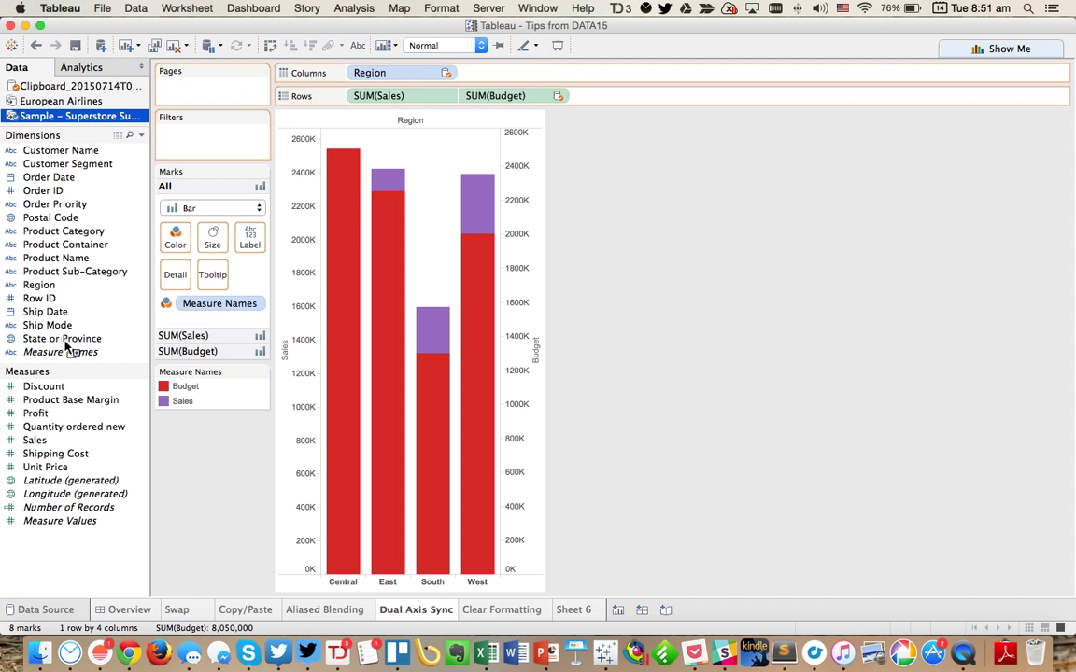
Step: Change the Budget marks to Gantt Bar so each budget draws as a thin line
right_click(517, 271)
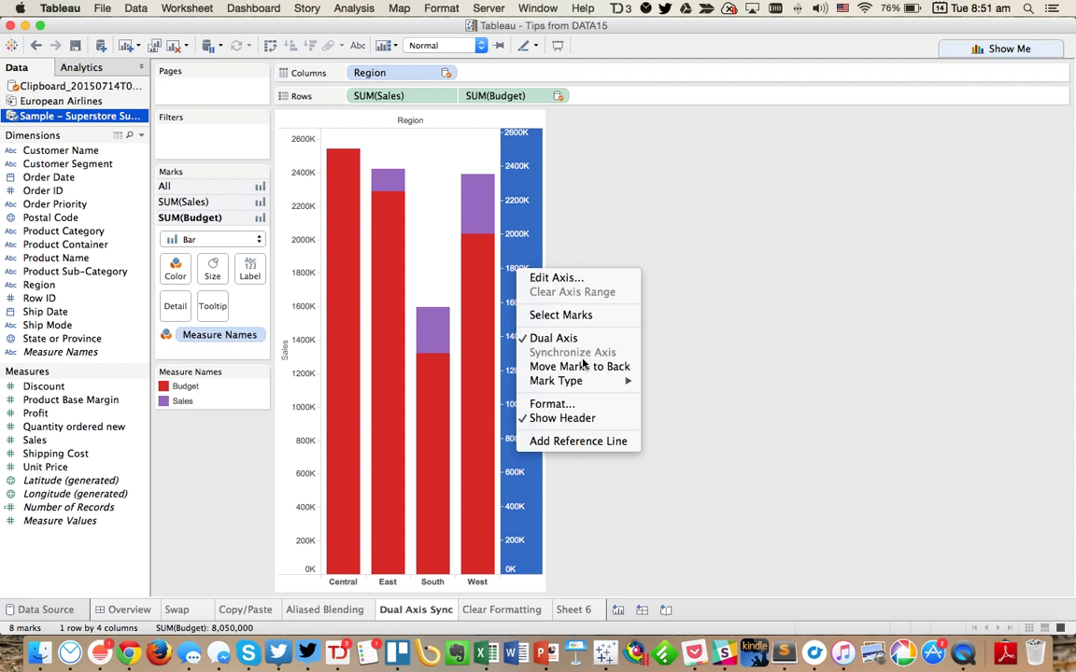
mouse_move(624, 378)
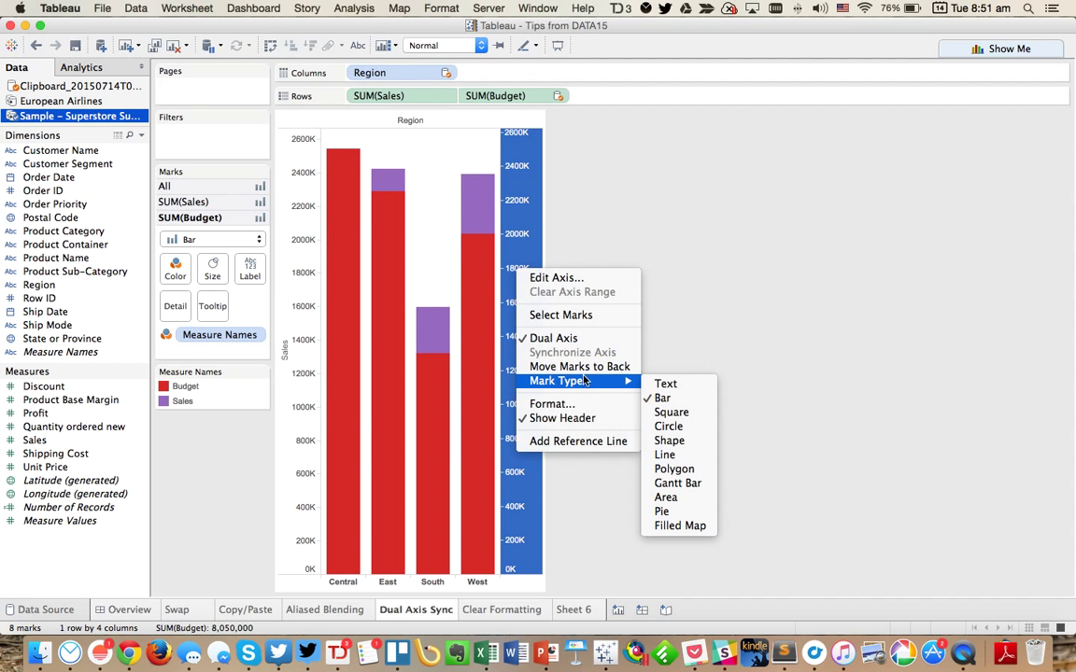
left_click(678, 483)
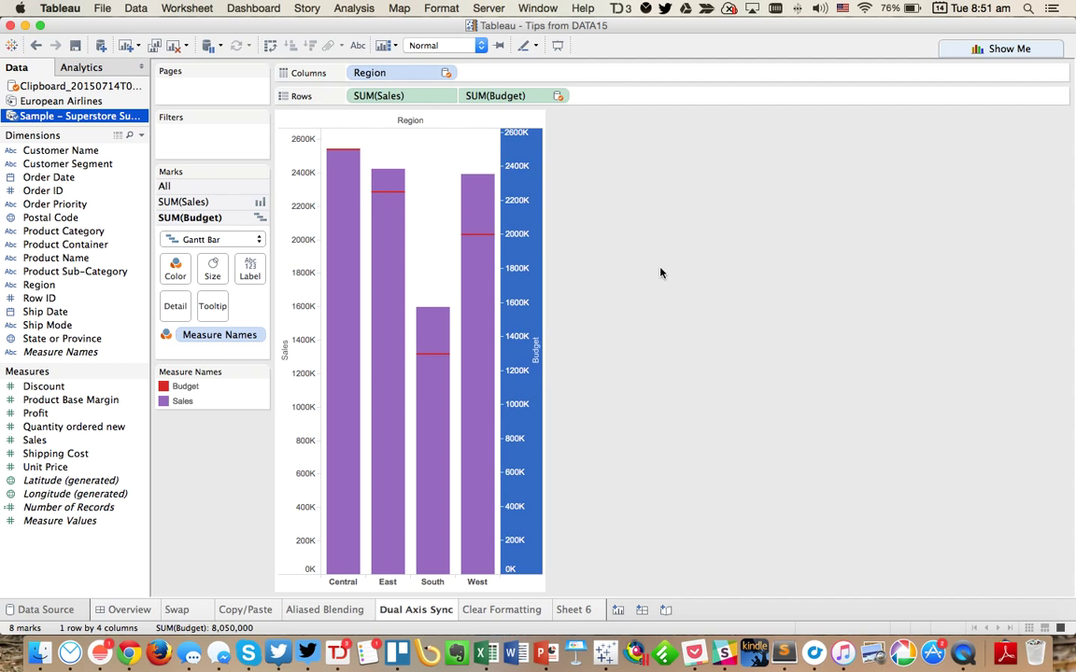
left_click(660, 272)
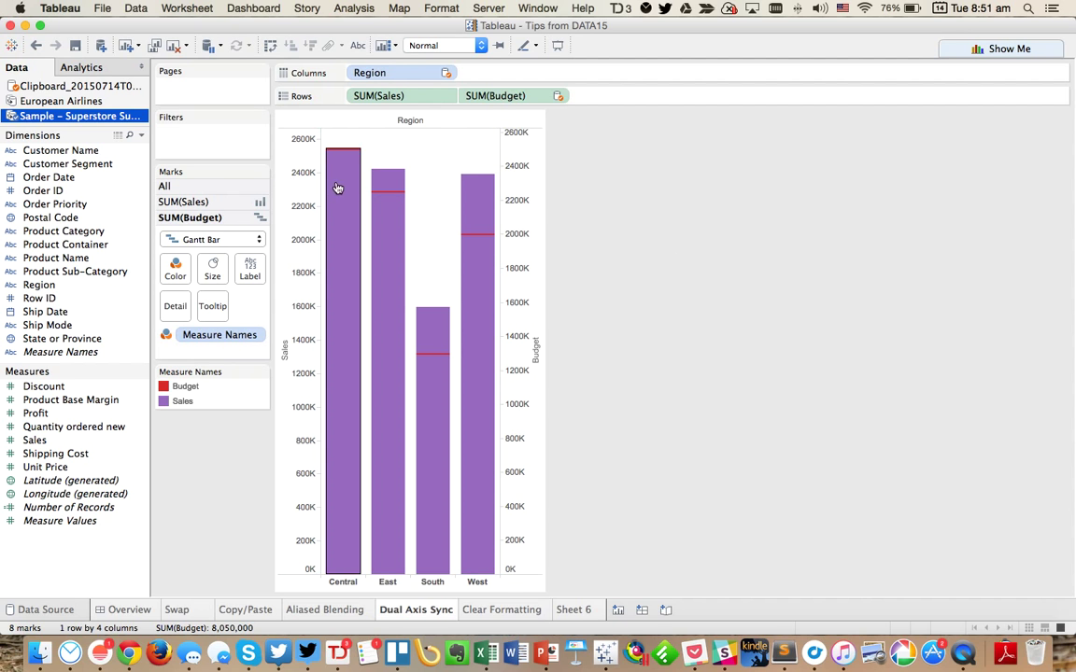
Step: Reduce the mark size on SUM(Sales) to make the Sales bars narrower
left_click(168, 201)
left_click(209, 263)
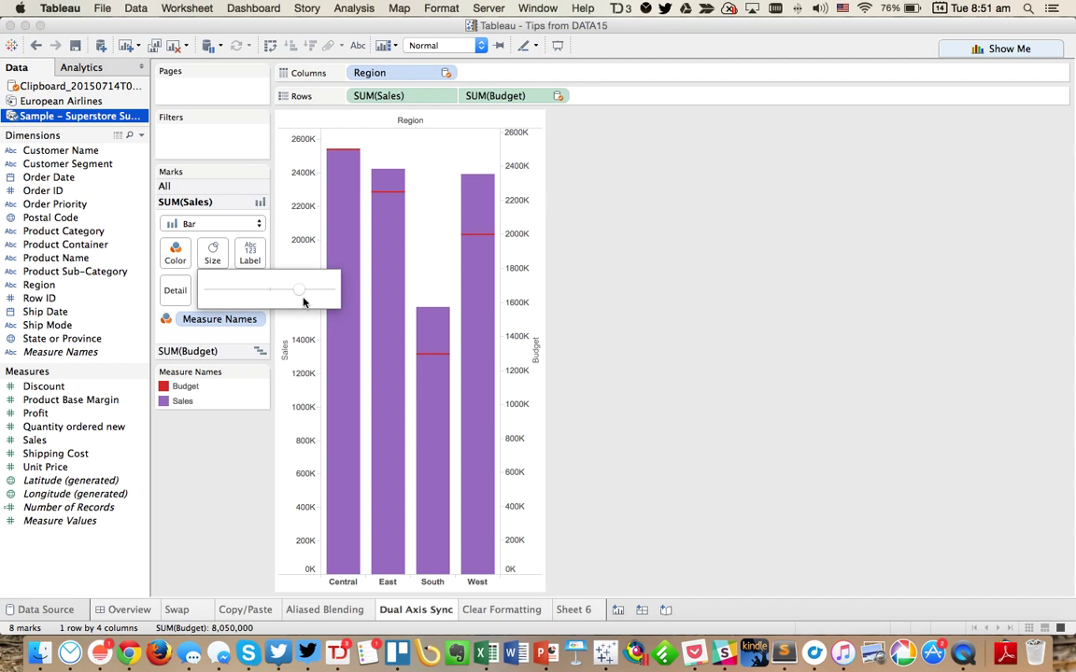
left_click_drag(298, 295, 271, 297)
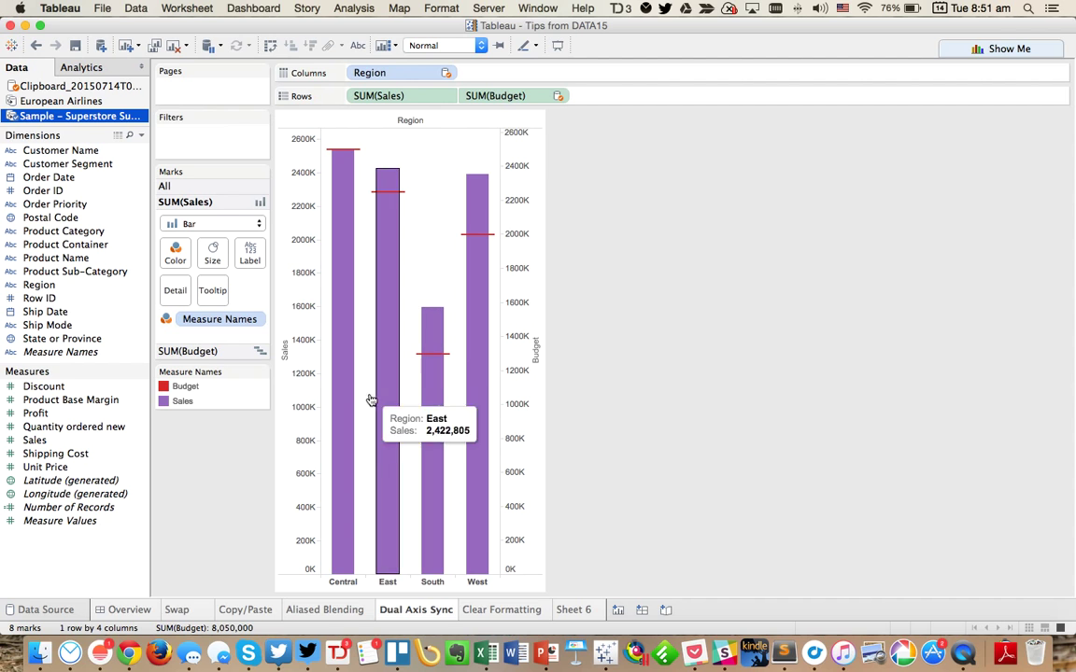
Step: Recolour Budget and Sales with the Tableau 10 palette, giving blue Budget and orange Sales
double_click(239, 401)
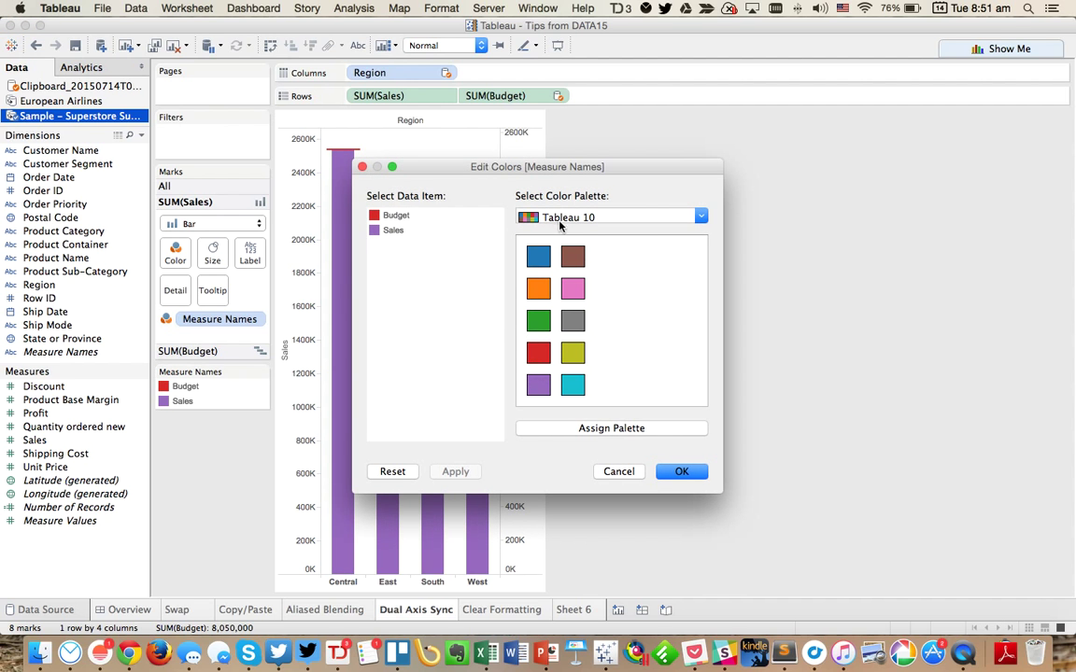
left_click(607, 428)
left_click(682, 471)
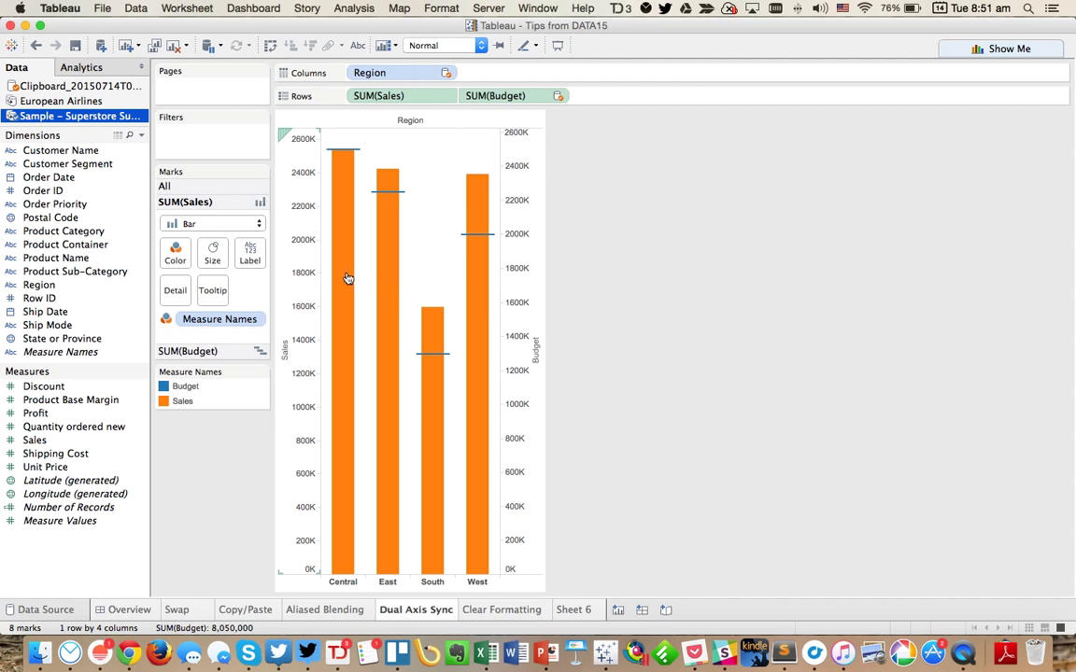
Step: Change the Clipboard data source's Budget field to Number (Decimal)
right_click(525, 270)
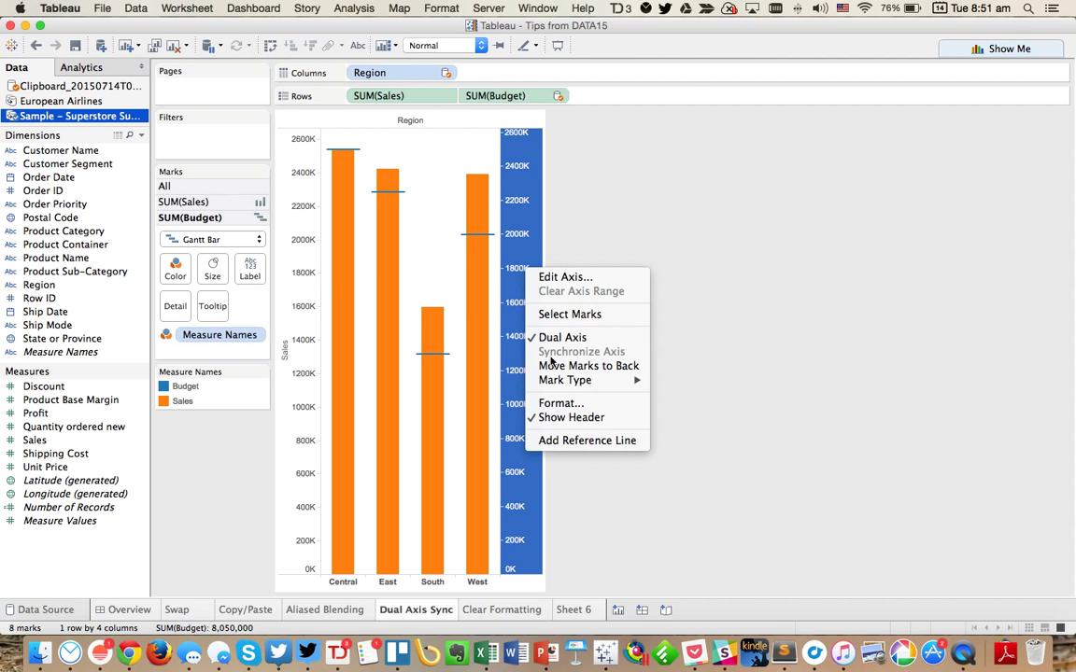
left_click(608, 197)
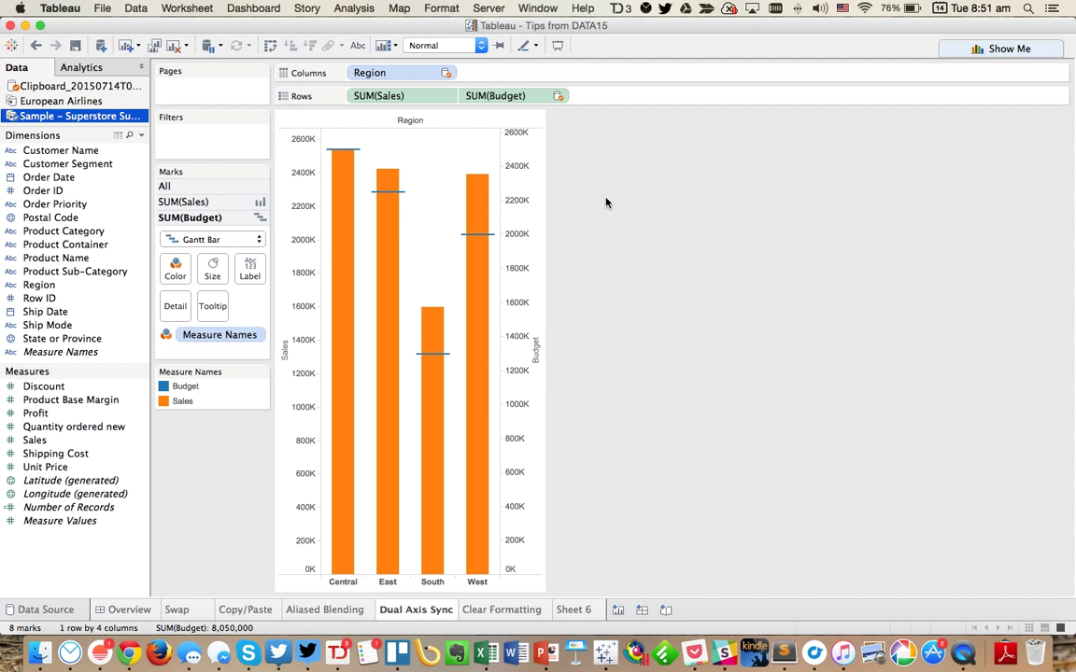
right_click(34, 441)
mouse_move(148, 353)
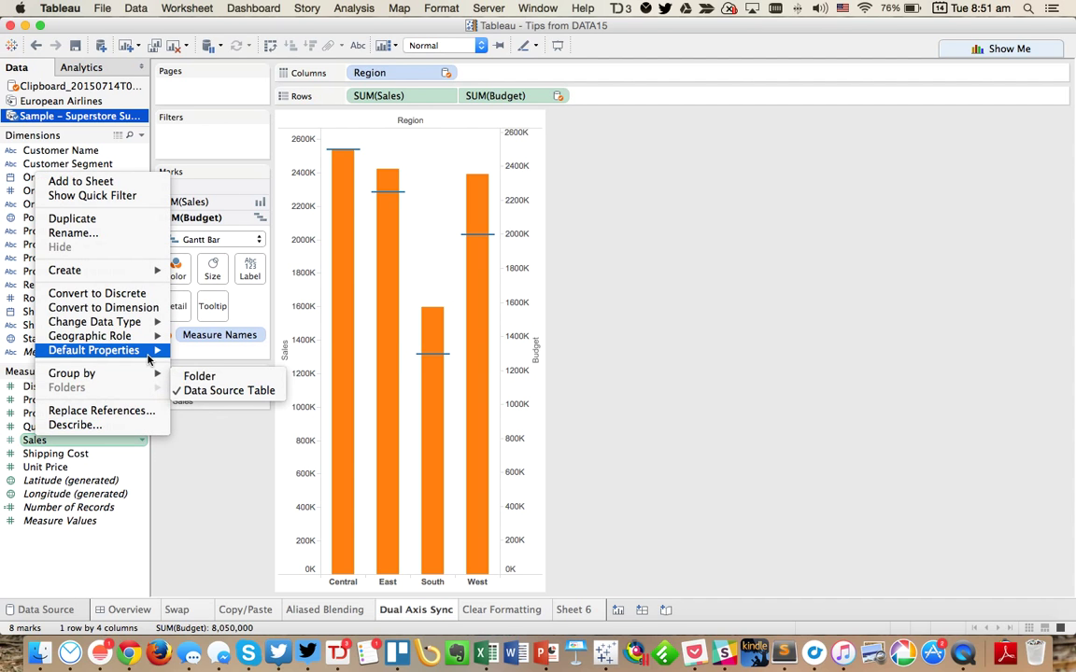
mouse_move(147, 326)
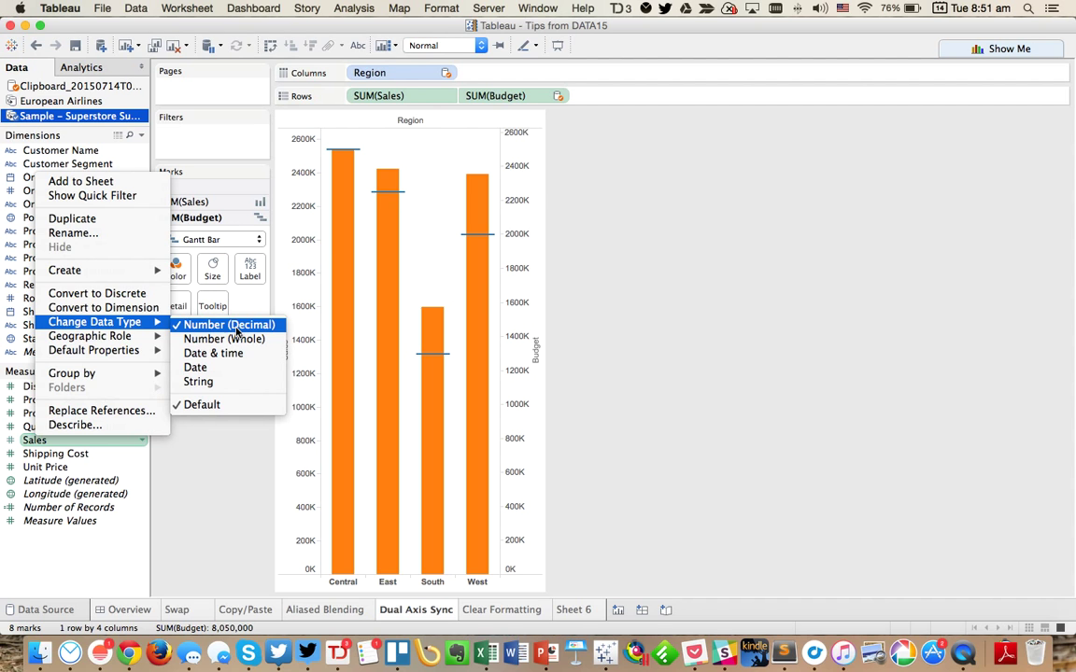
left_click(233, 451)
left_click(58, 87)
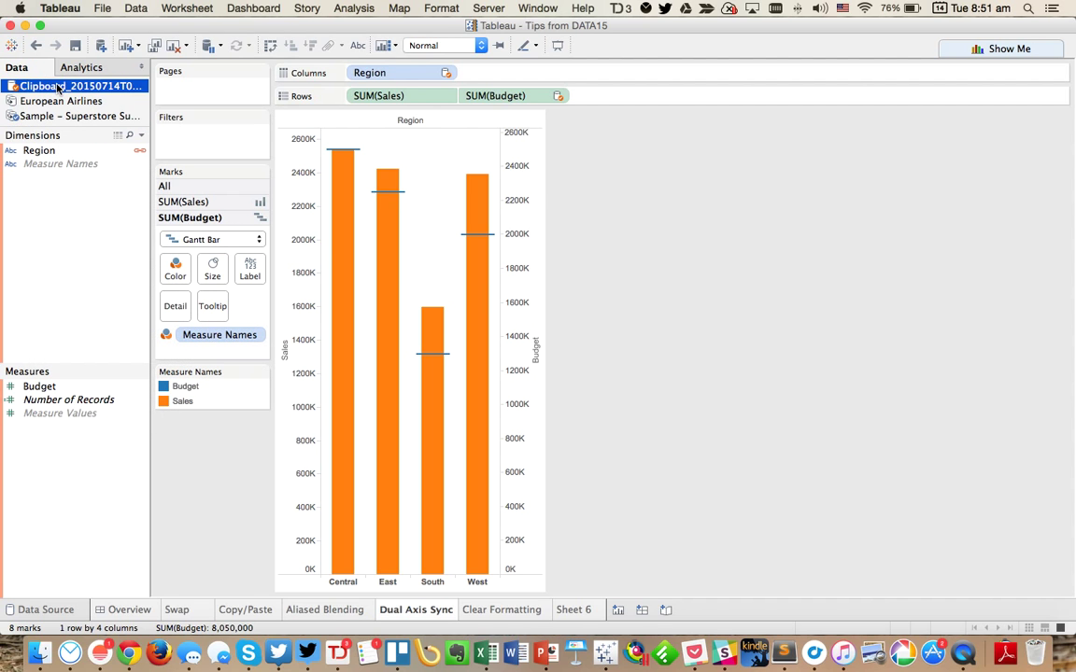
right_click(51, 385)
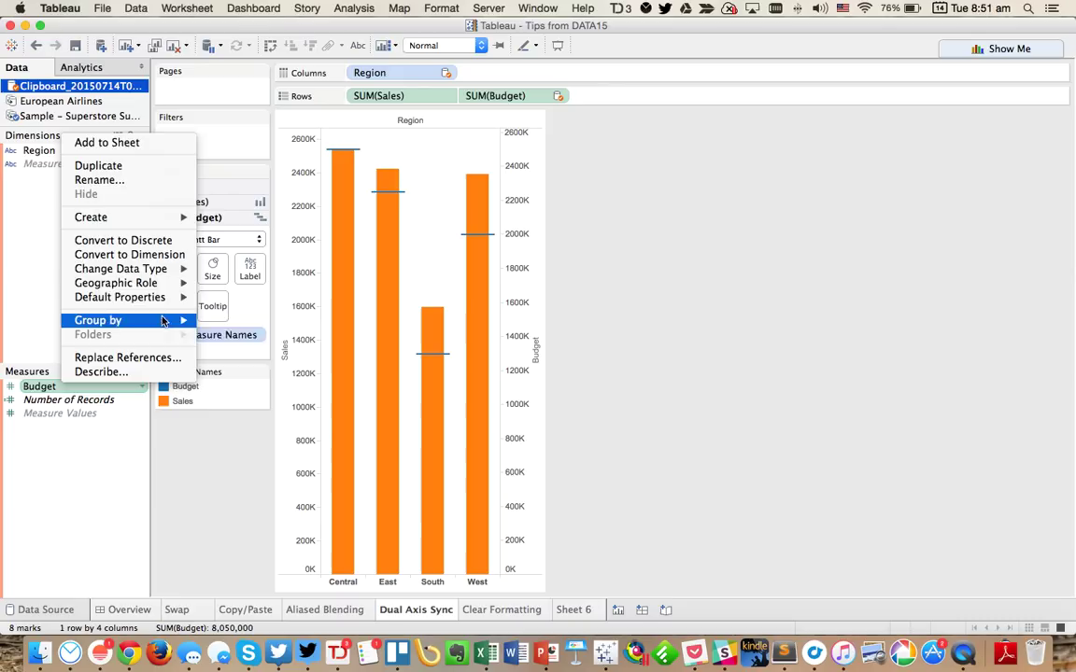
mouse_move(168, 269)
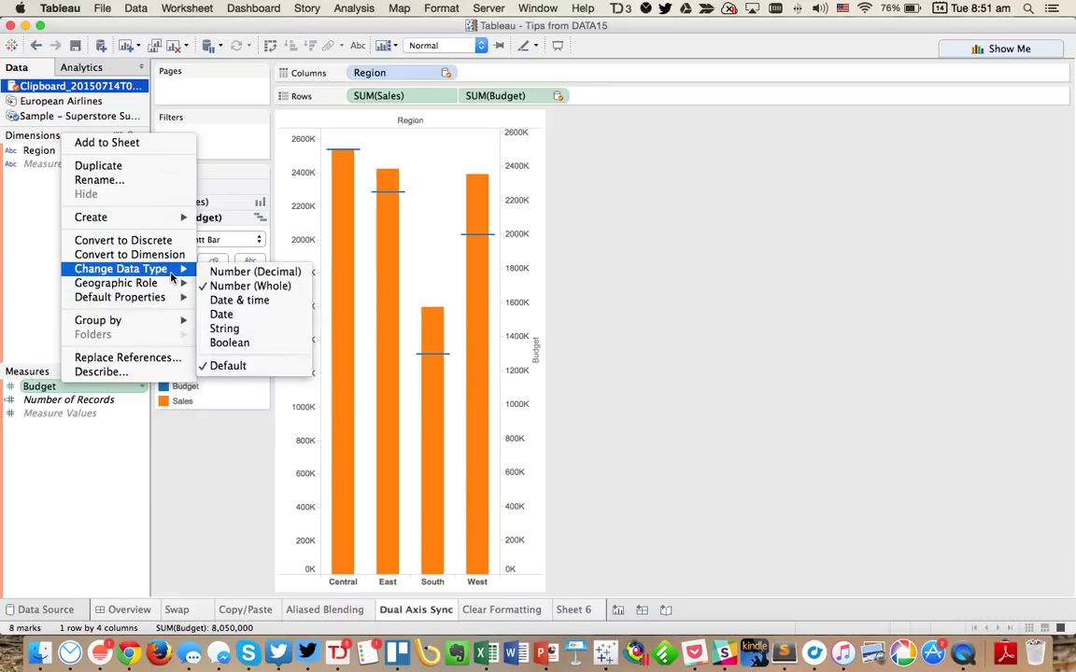
left_click(247, 273)
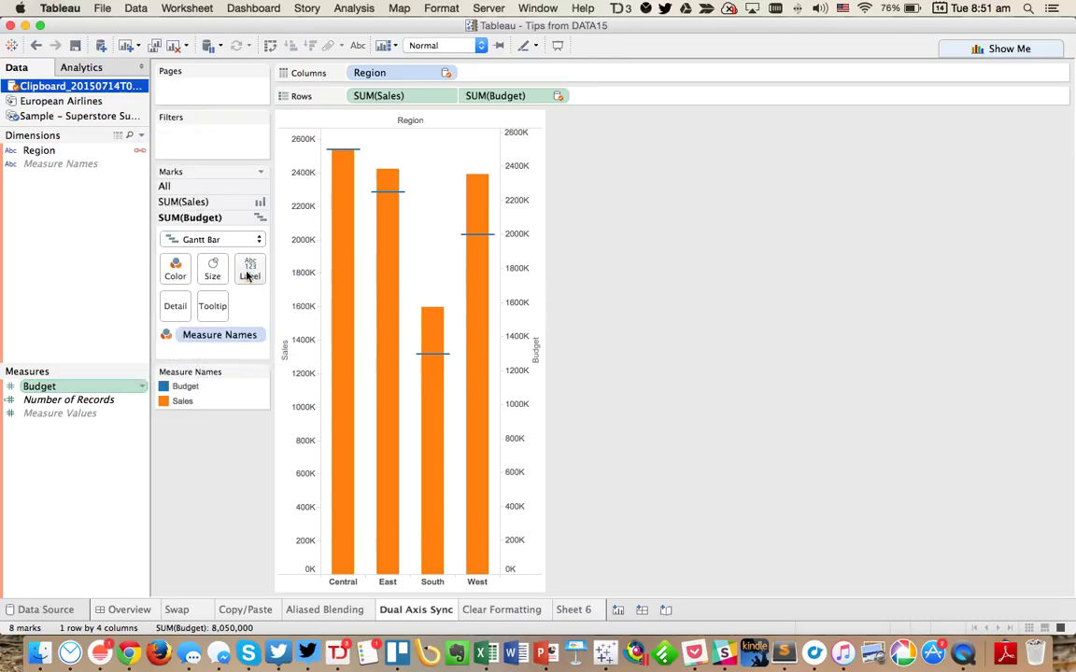
Step: Synchronize the Budget axis with the Sales axis so East's budget sits at 2,250K
right_click(528, 308)
left_click(576, 386)
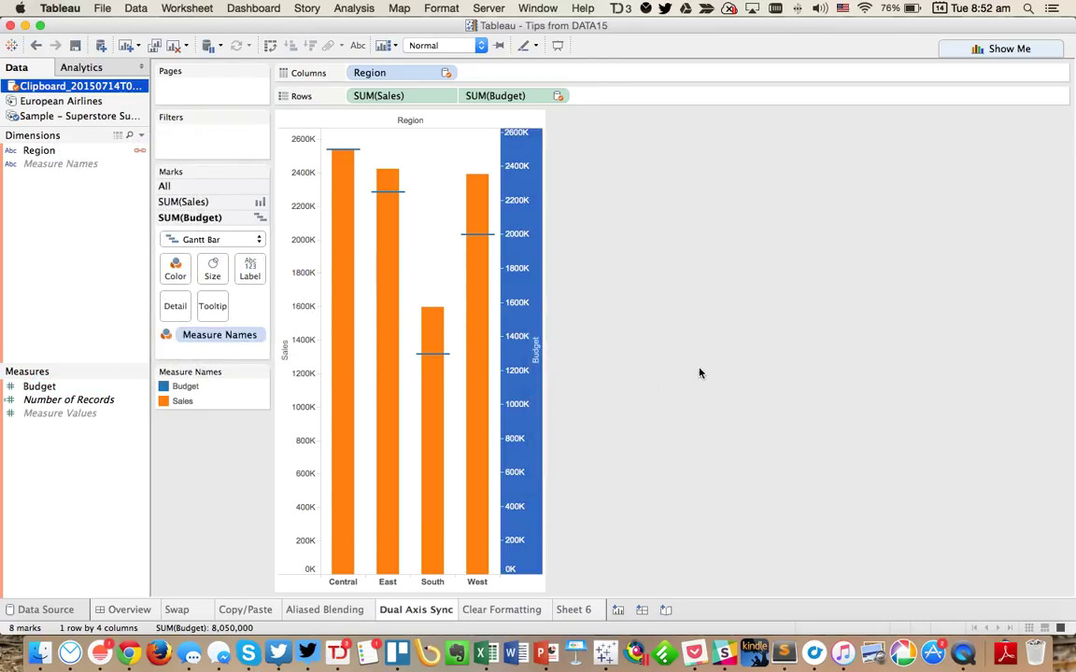
left_click(700, 369)
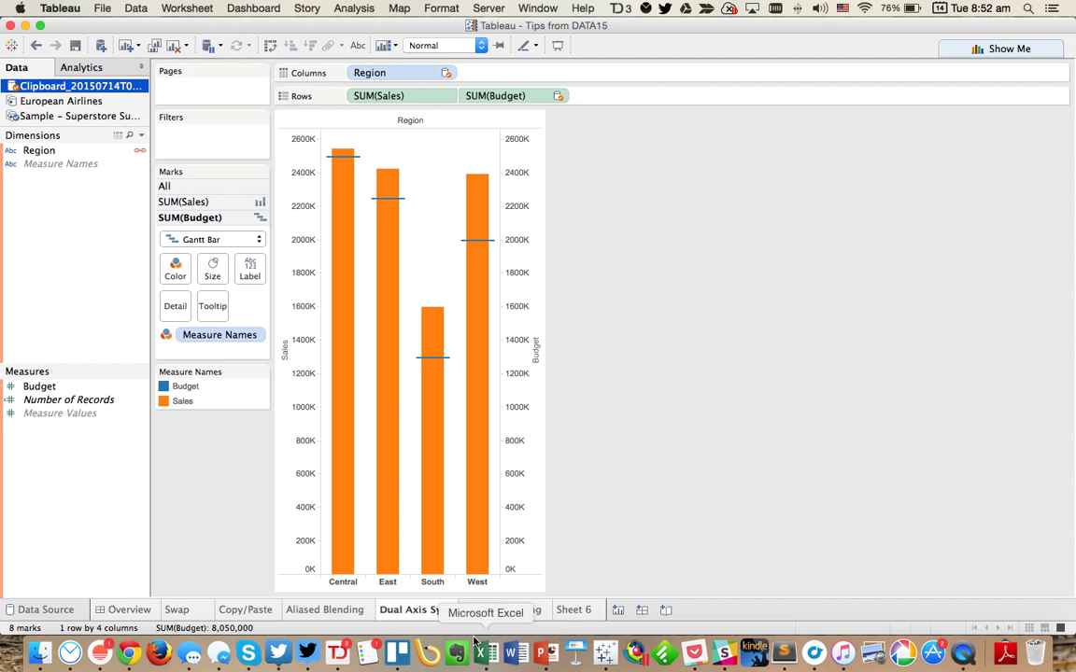
Step: Go to the Clear Formatting sheet with the European Airlines passengers bar chart
left_click(521, 617)
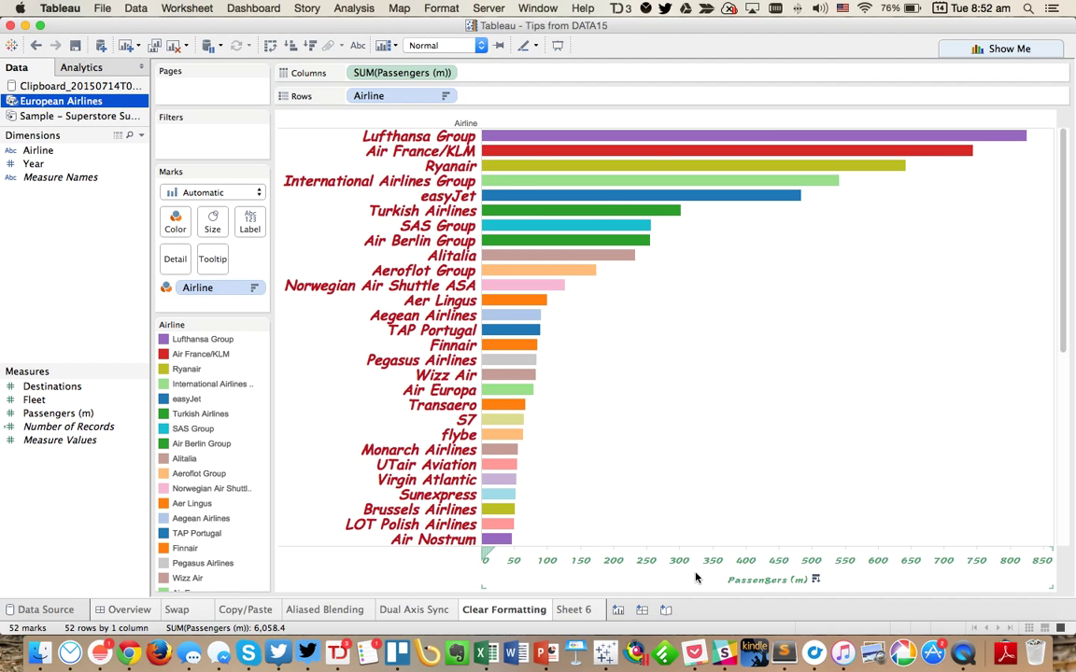
Step: Set the Airline header alignment to Left in the Format Airline pane
right_click(423, 216)
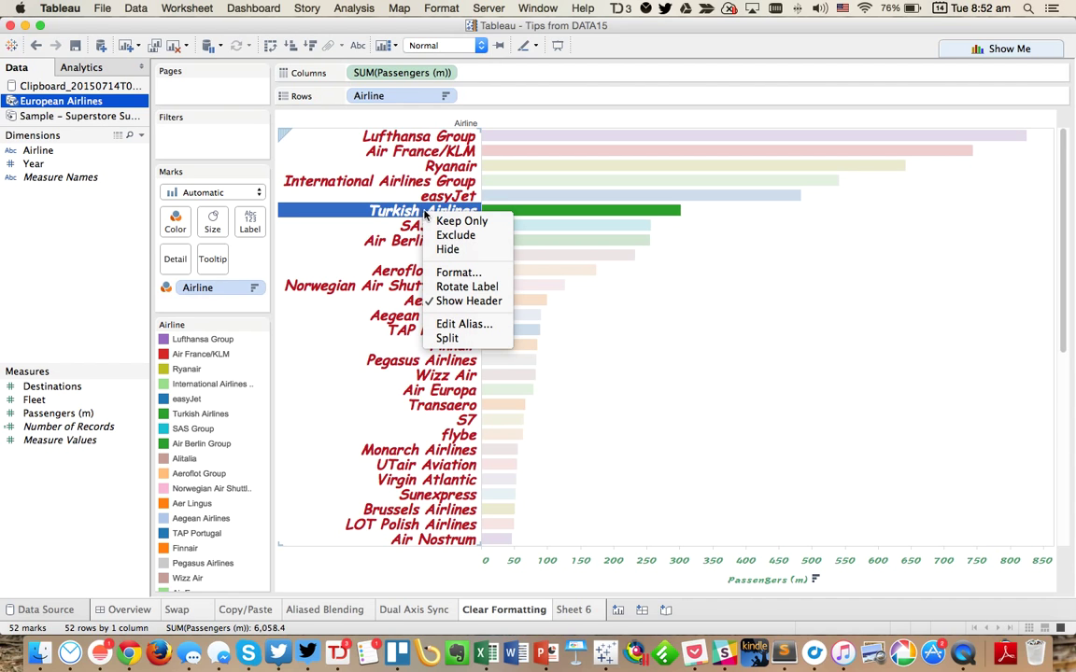
left_click(460, 273)
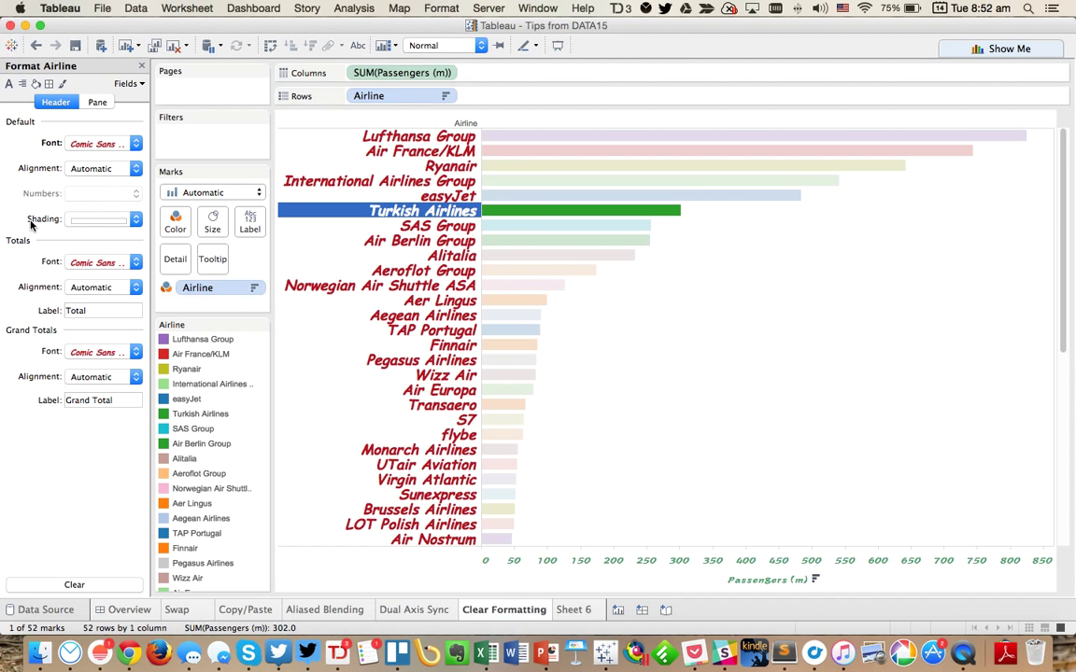
left_click(105, 146)
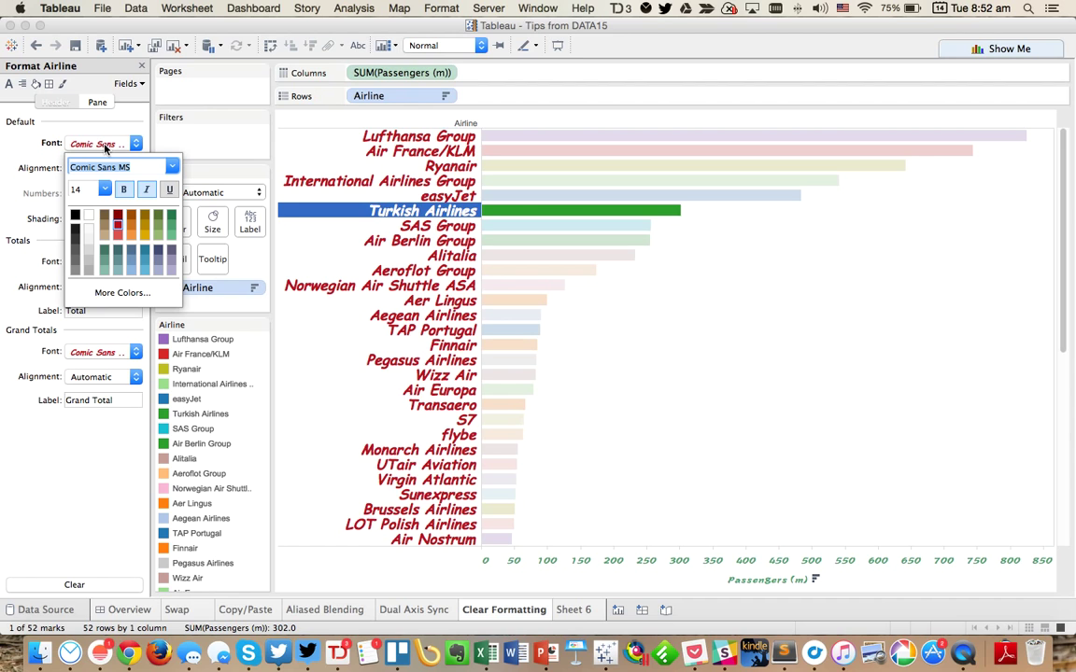
left_click(26, 194)
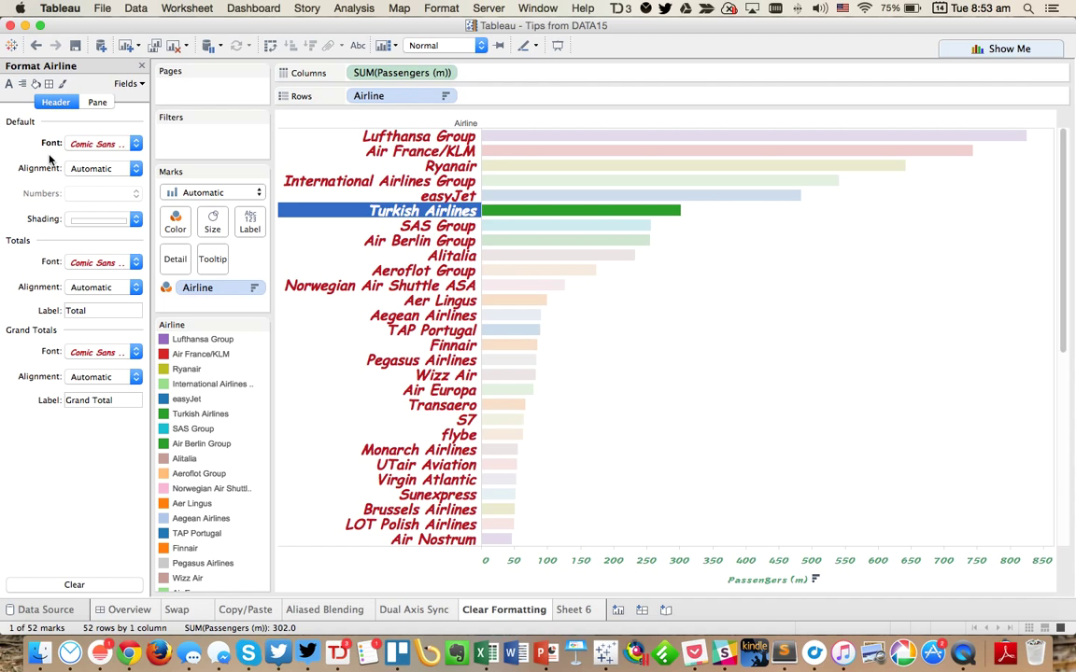
left_click(82, 166)
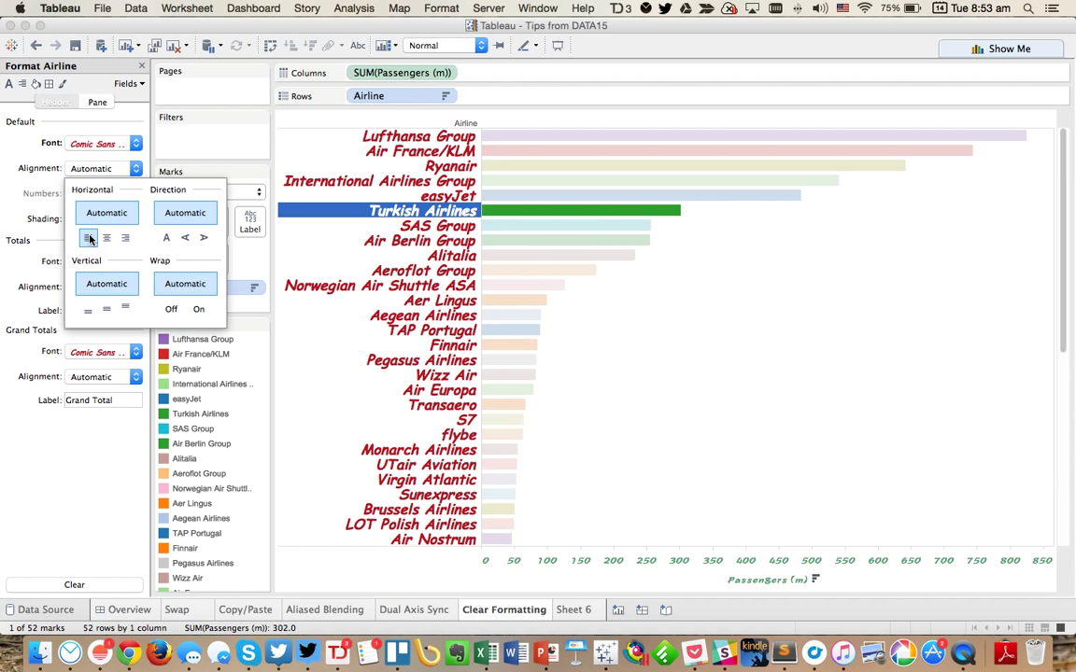
left_click(88, 238)
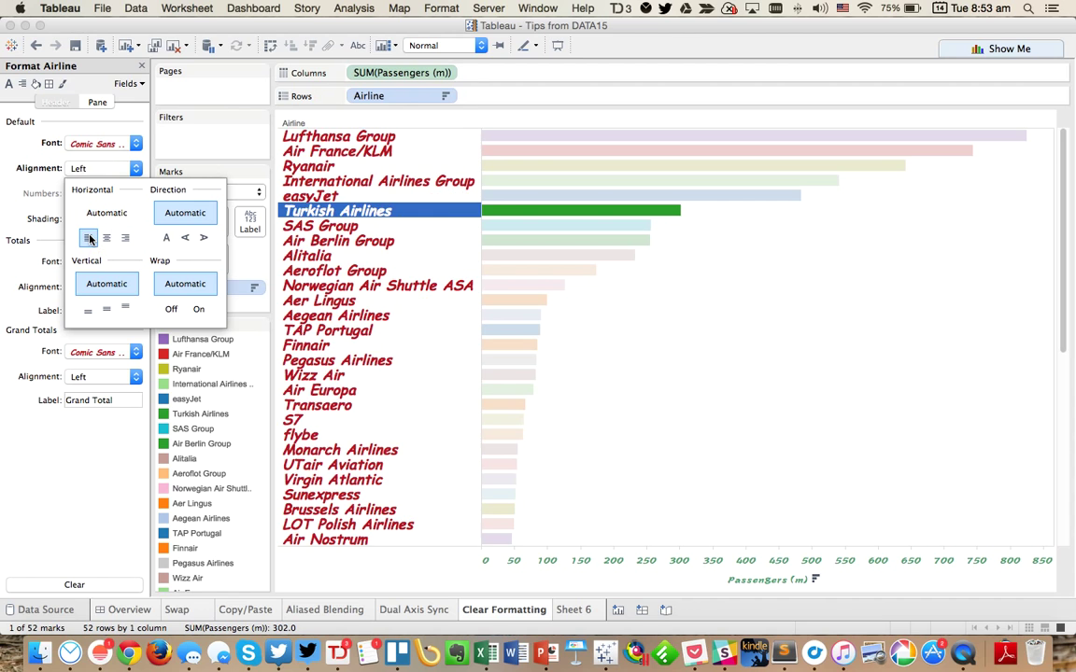
left_click(23, 200)
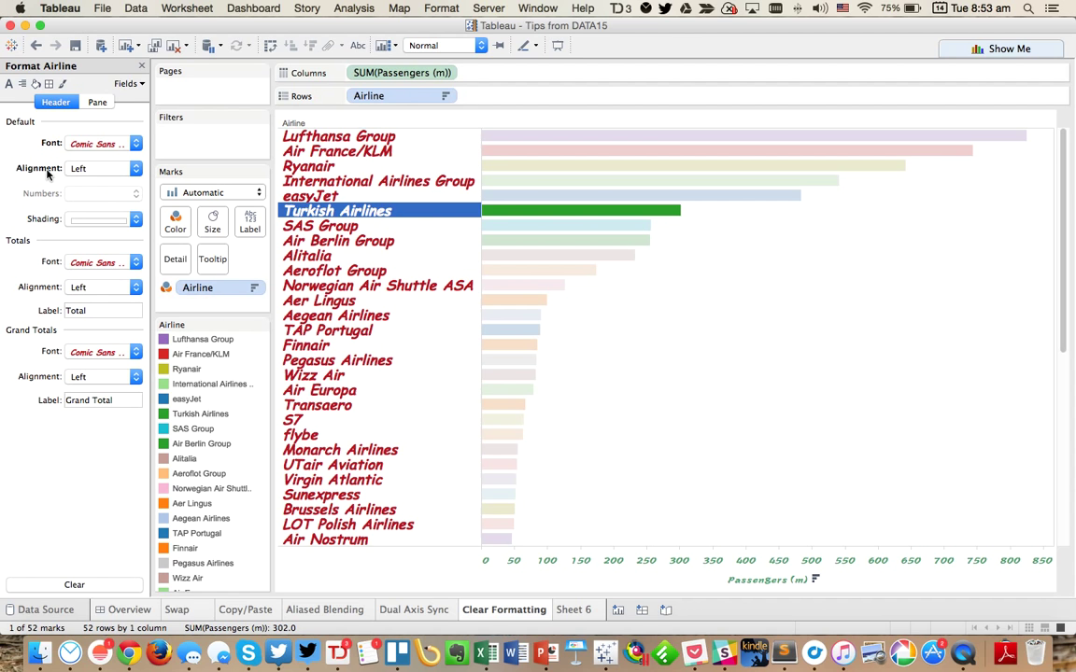
left_click(792, 359)
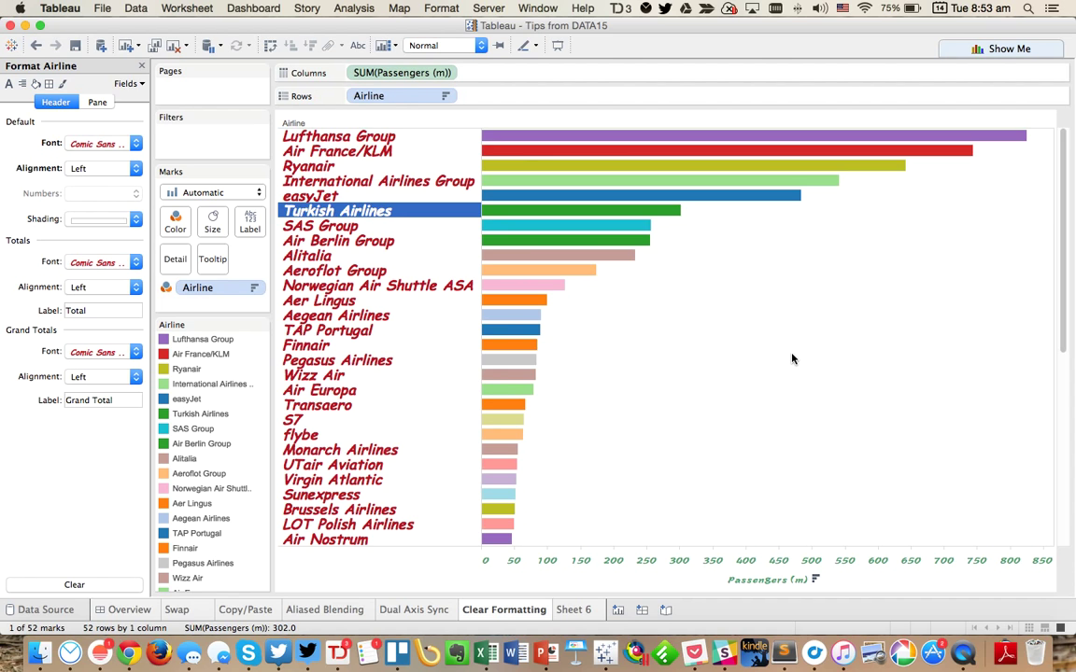
Step: Try clearing the Airline header font and then all header formatting, undoing each to compare
right_click(50, 145)
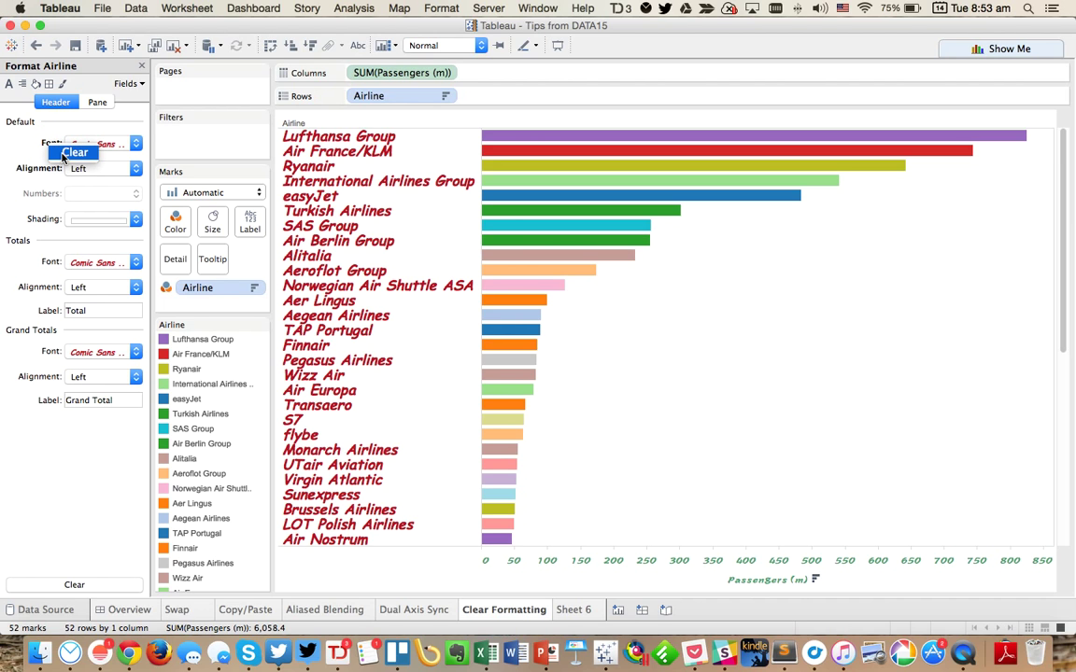
left_click(64, 156)
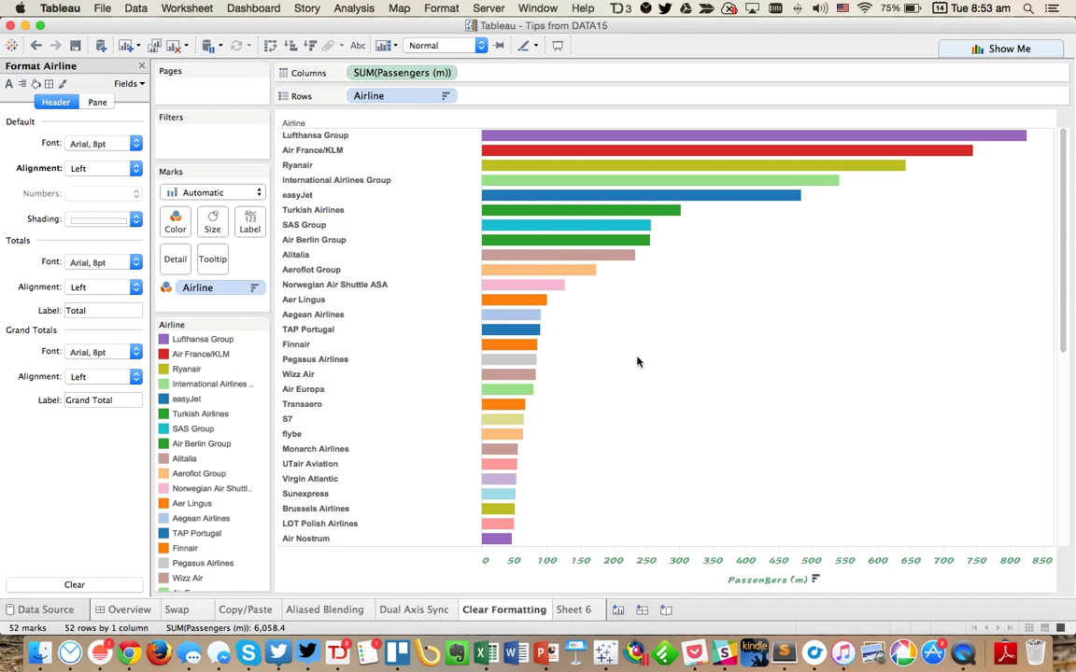
left_click(35, 46)
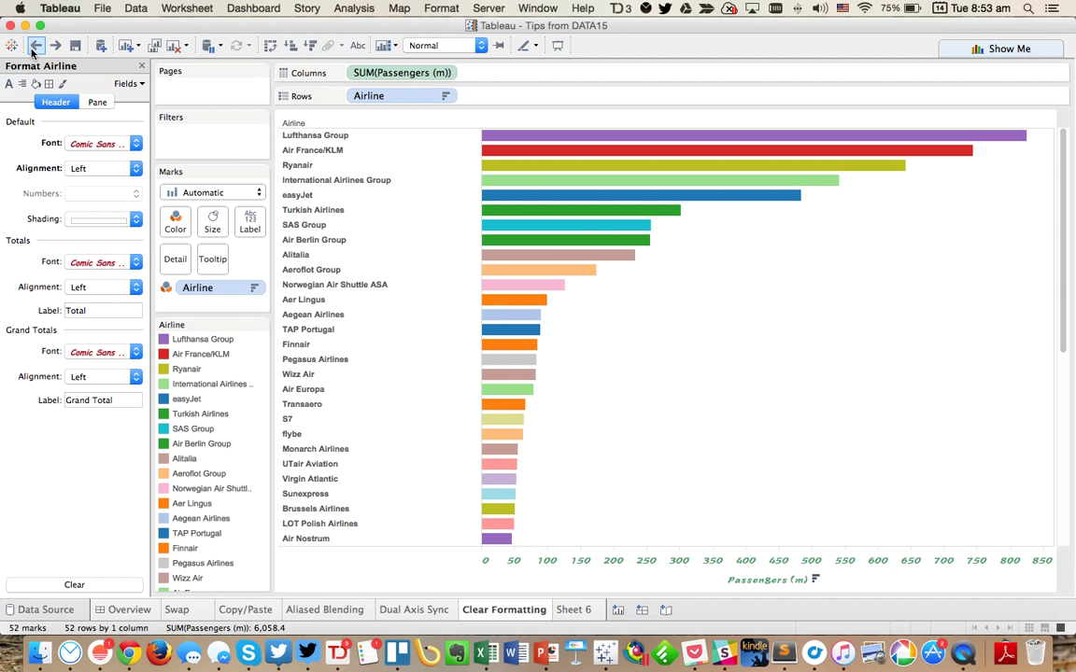
left_click(65, 586)
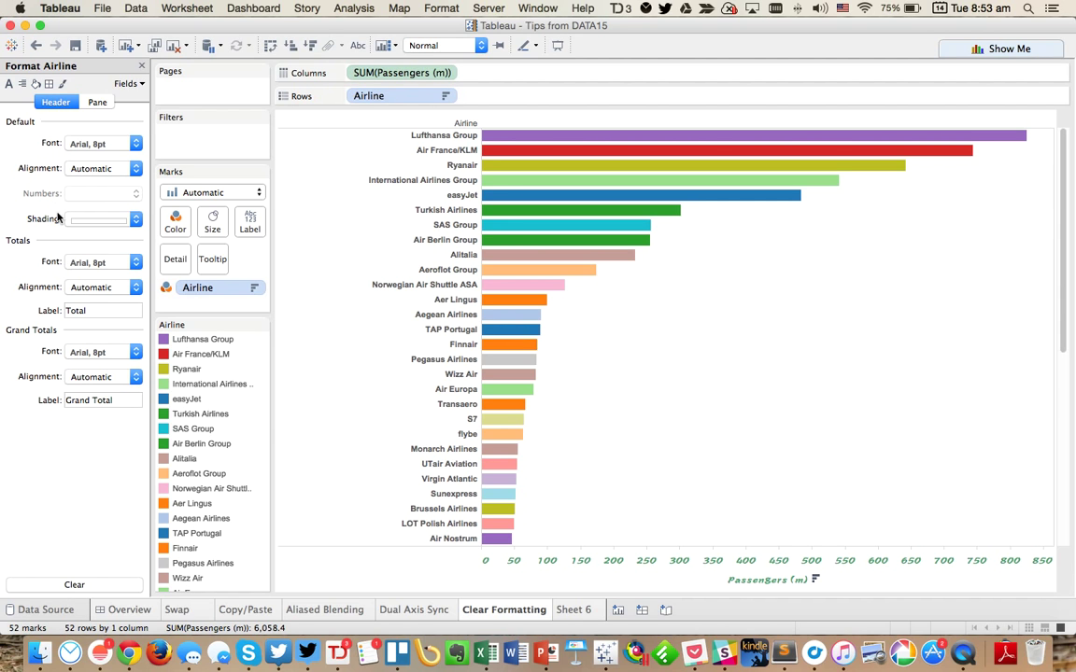
left_click(36, 45)
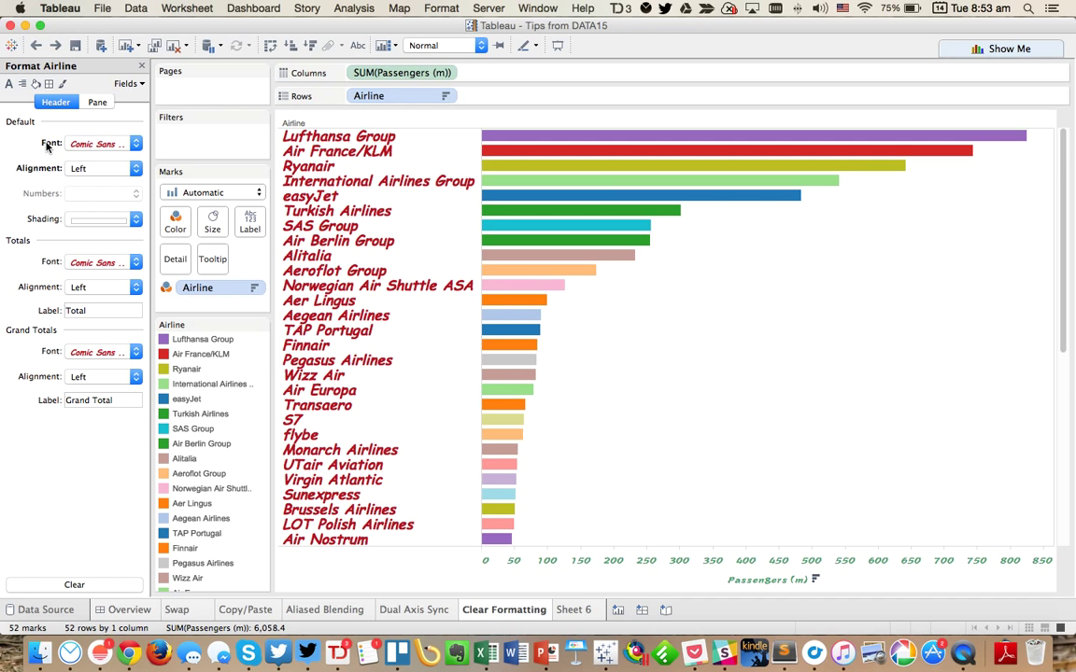
Step: Clear the Airline header font back to default Arial 8pt and close the Format pane
right_click(47, 147)
left_click(56, 151)
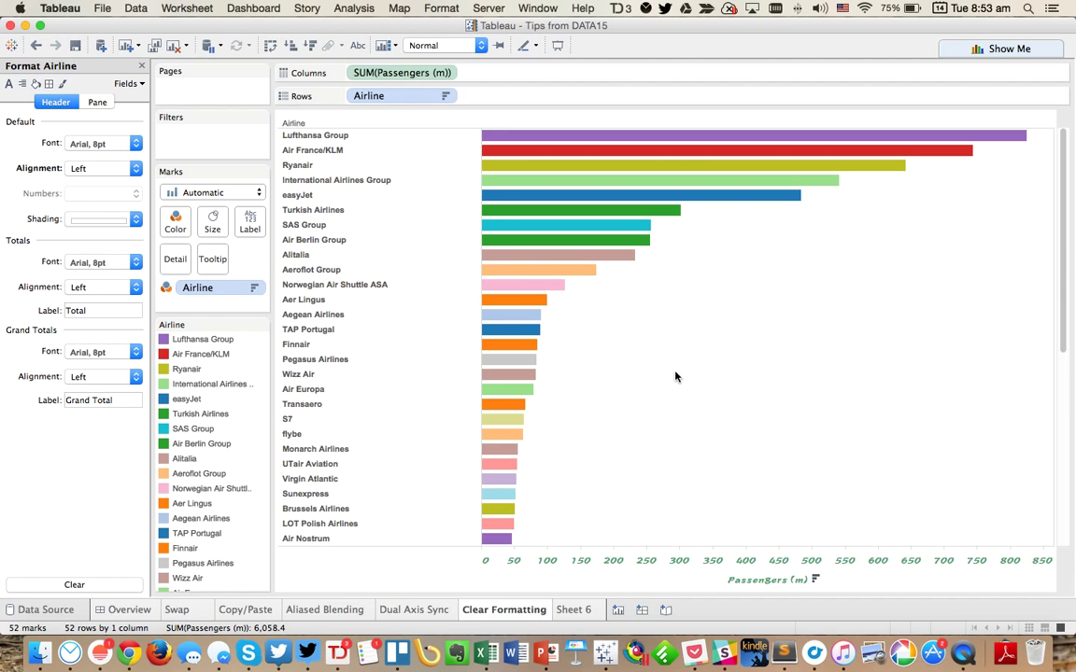
left_click(141, 65)
Step: Create a calculated field named easyJet with the formula [Airline]='easyJet'
right_click(59, 242)
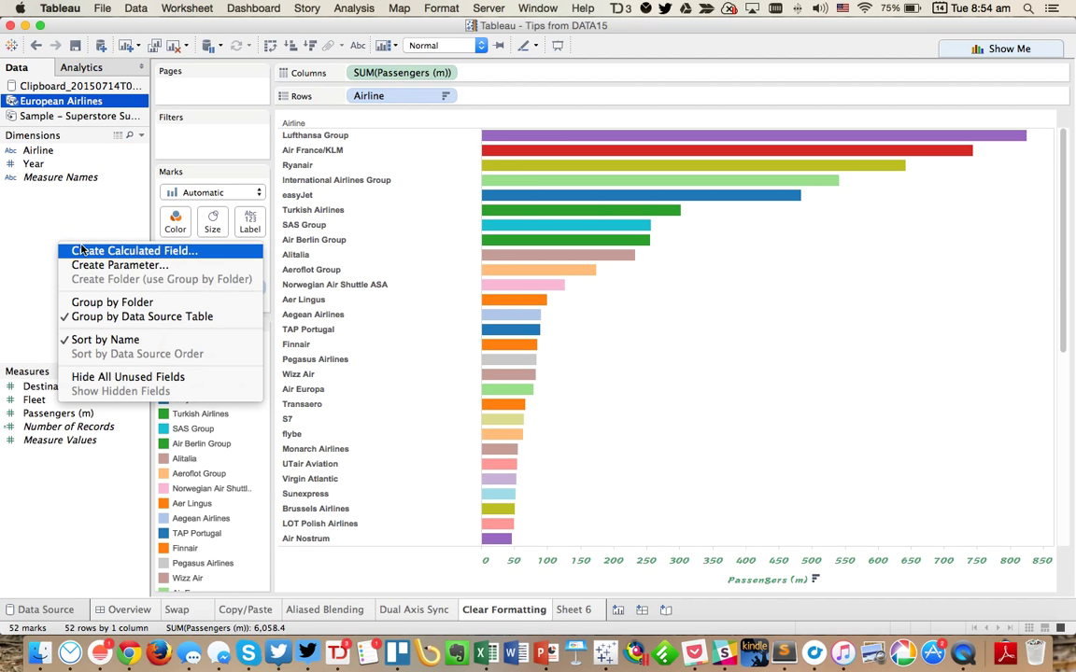
left_click(113, 253)
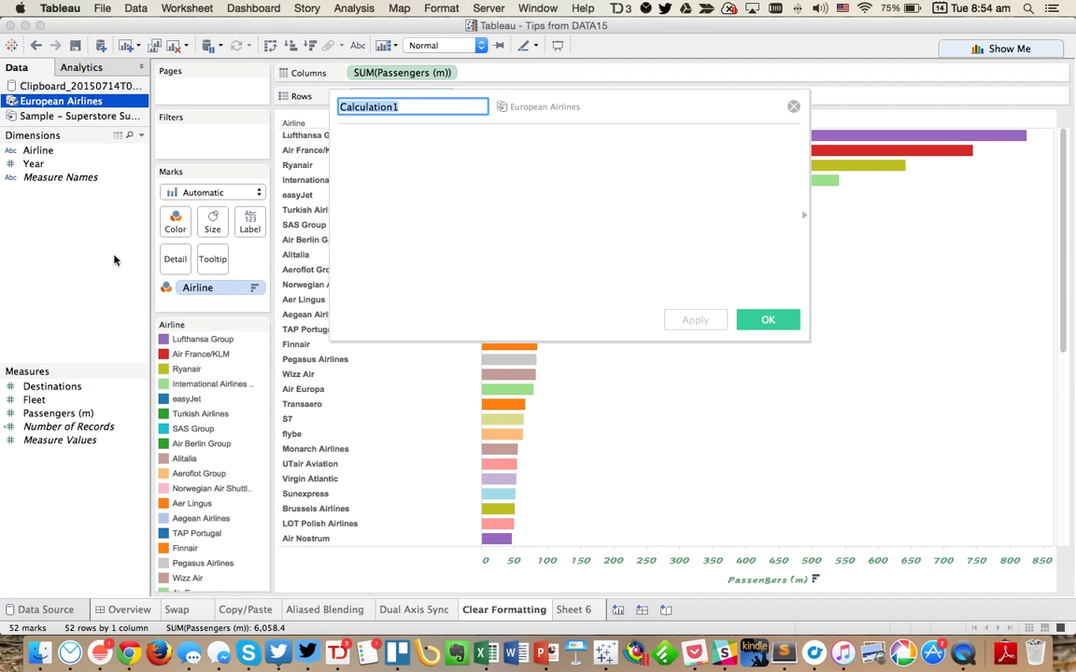
type("easyJet")
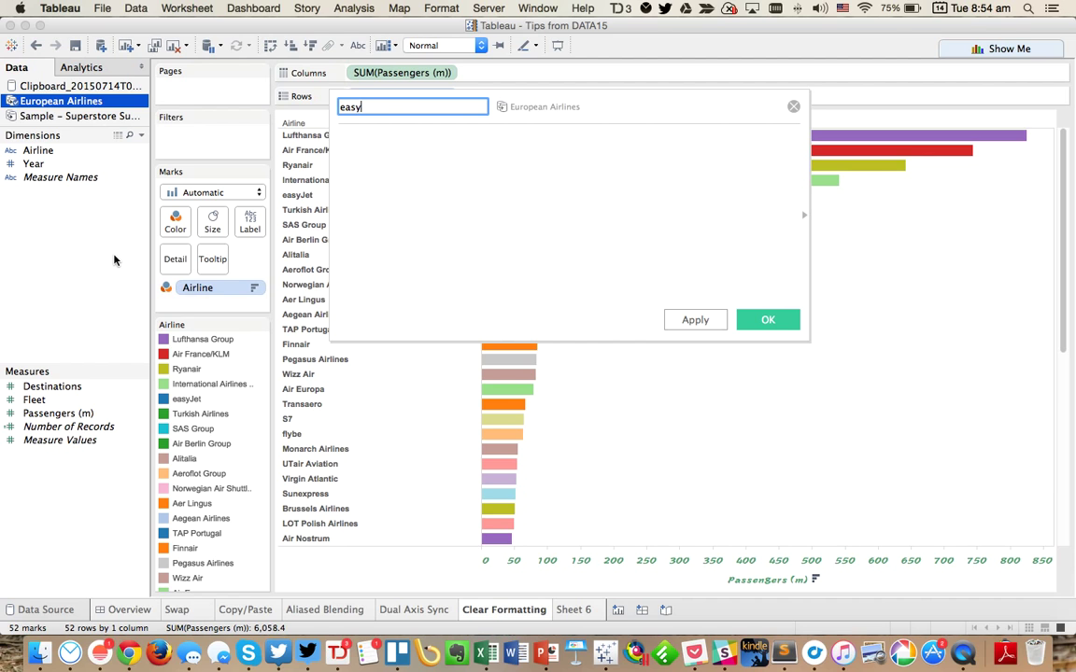
key("Tab")
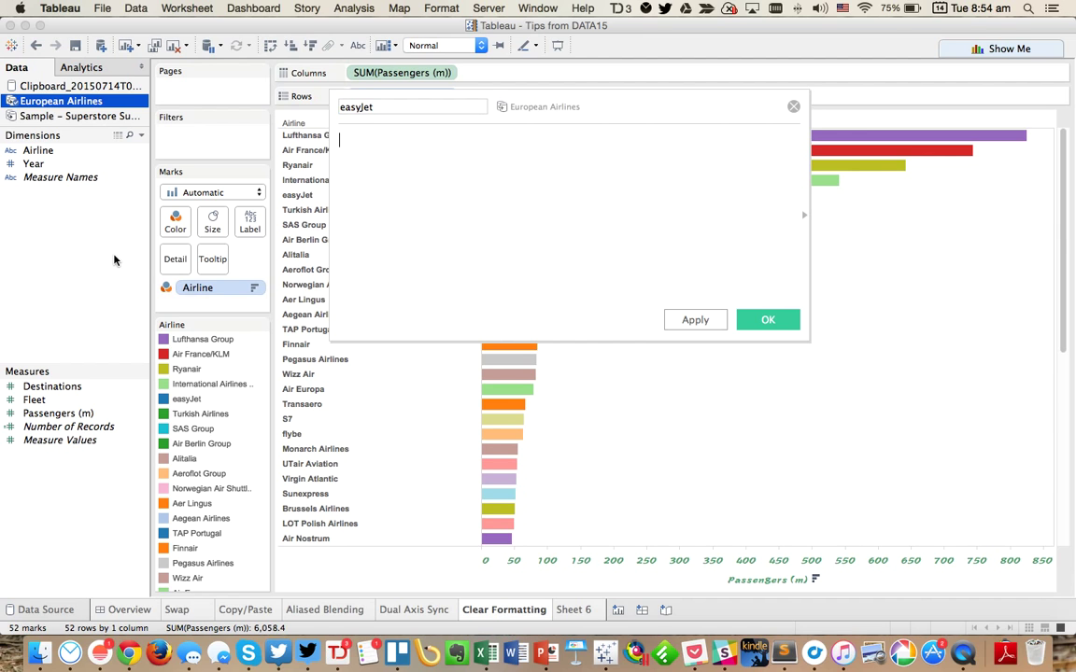
type("Air")
key("Return")
type("='easyJet'")
left_click(768, 320)
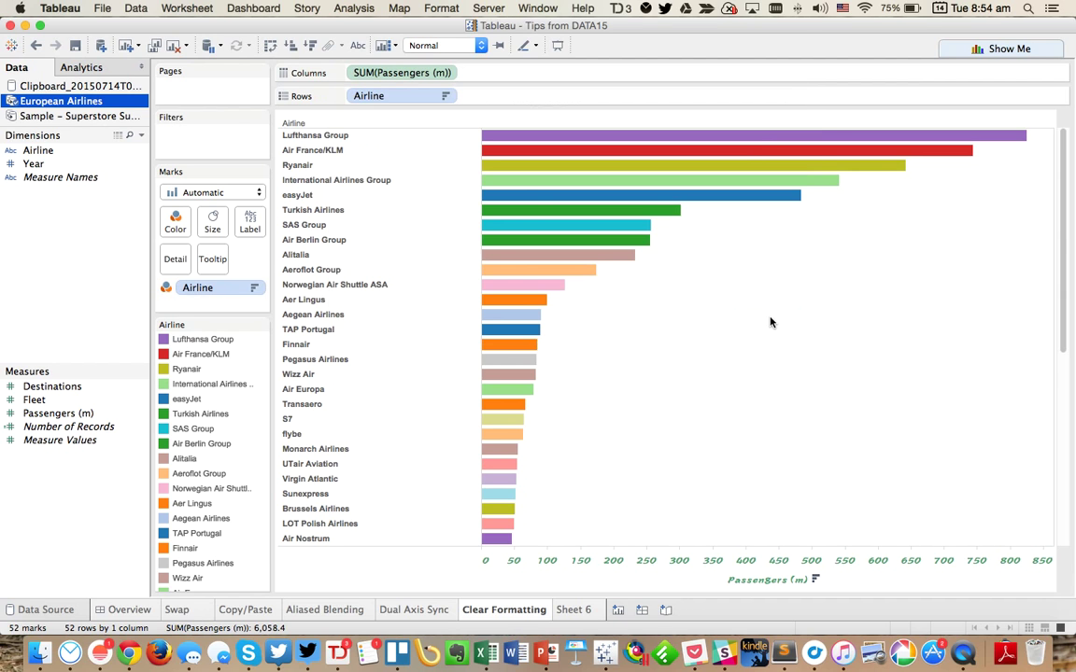
Step: Colour the bars by easyJet using the easyJet palette: True orange, False dark grey
left_click_drag(76, 165, 214, 289)
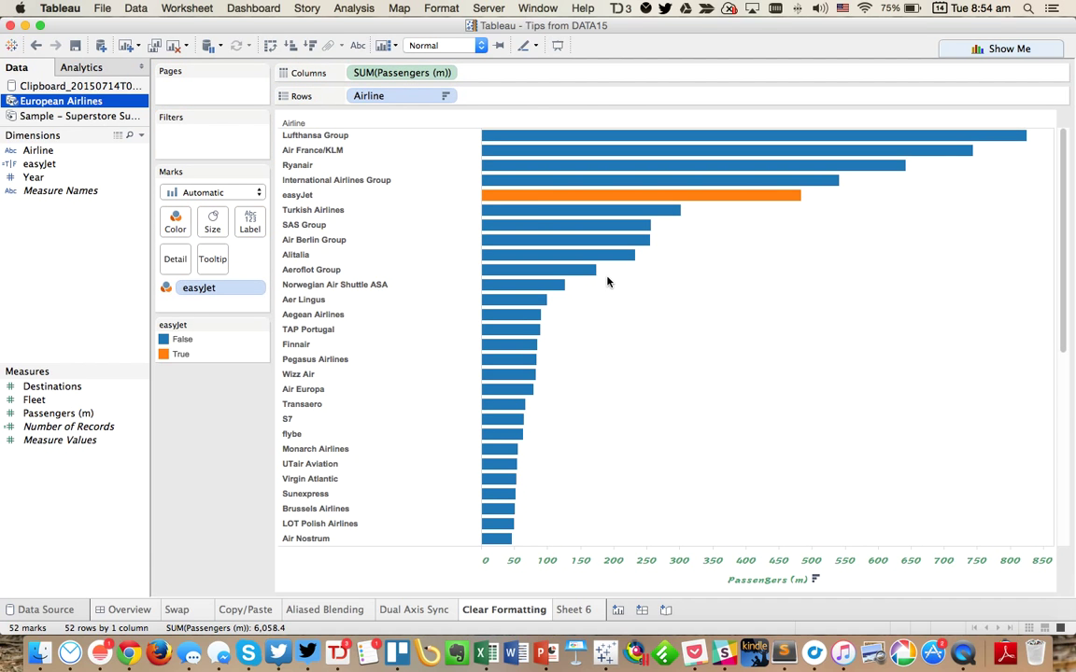
double_click(233, 354)
left_click(516, 221)
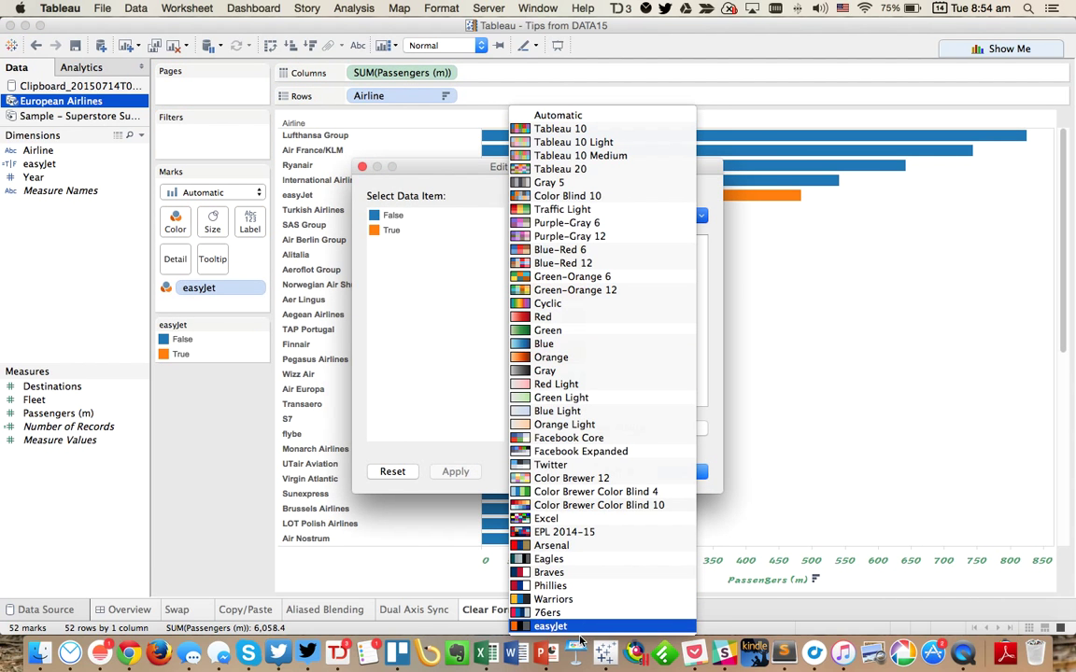
left_click(540, 627)
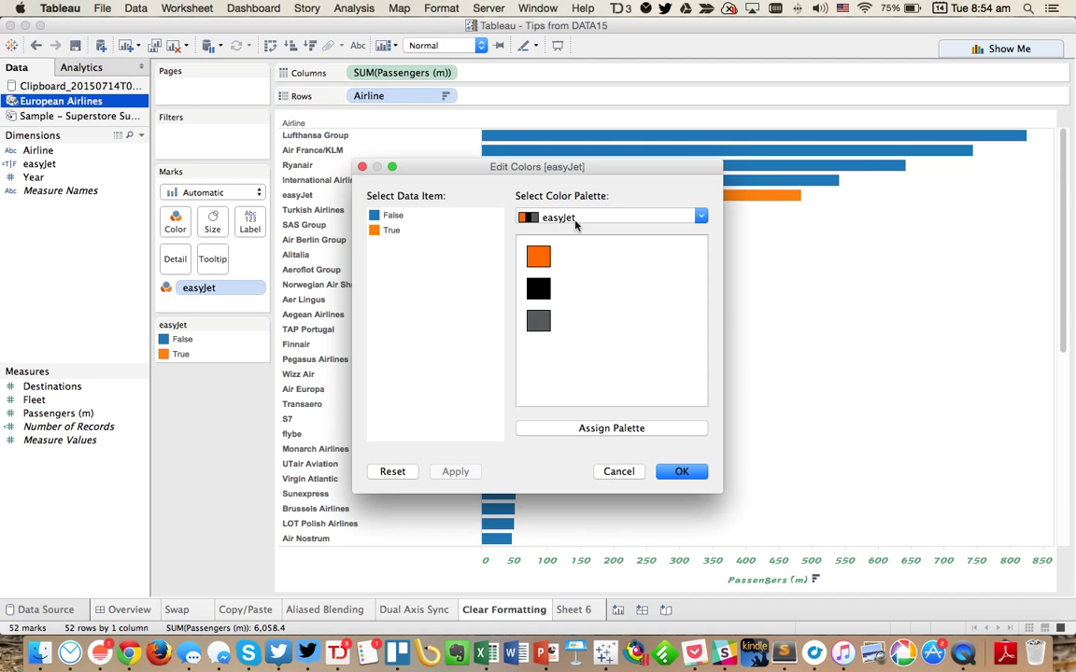
left_click(391, 230)
left_click(539, 260)
left_click(393, 214)
left_click(538, 320)
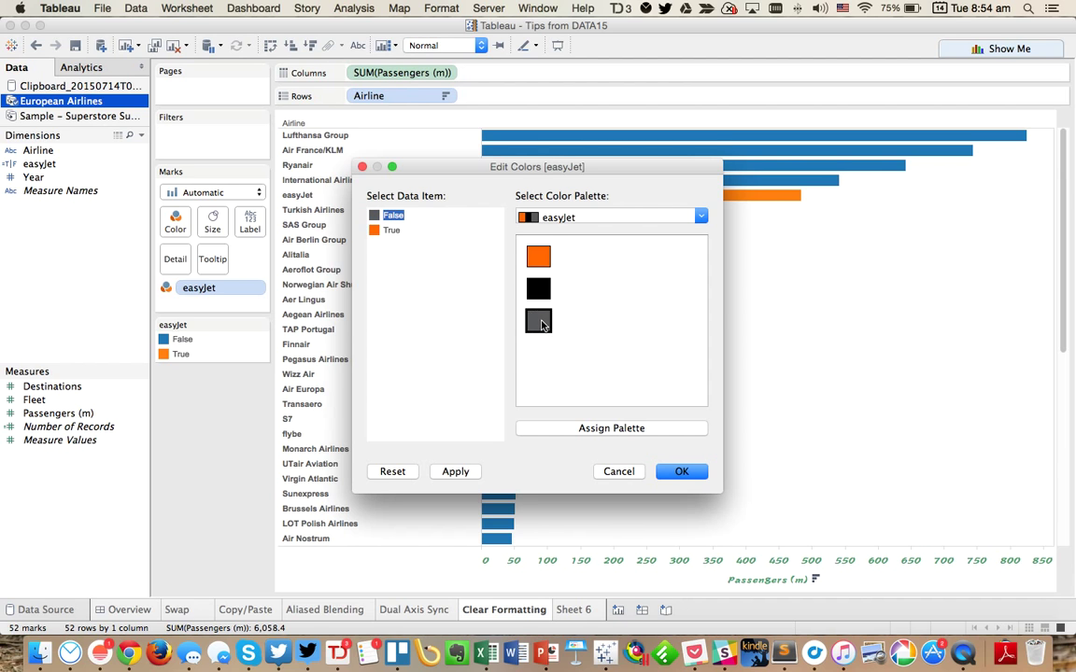
left_click(685, 472)
left_click_drag(579, 353, 505, 469)
left_click(835, 413)
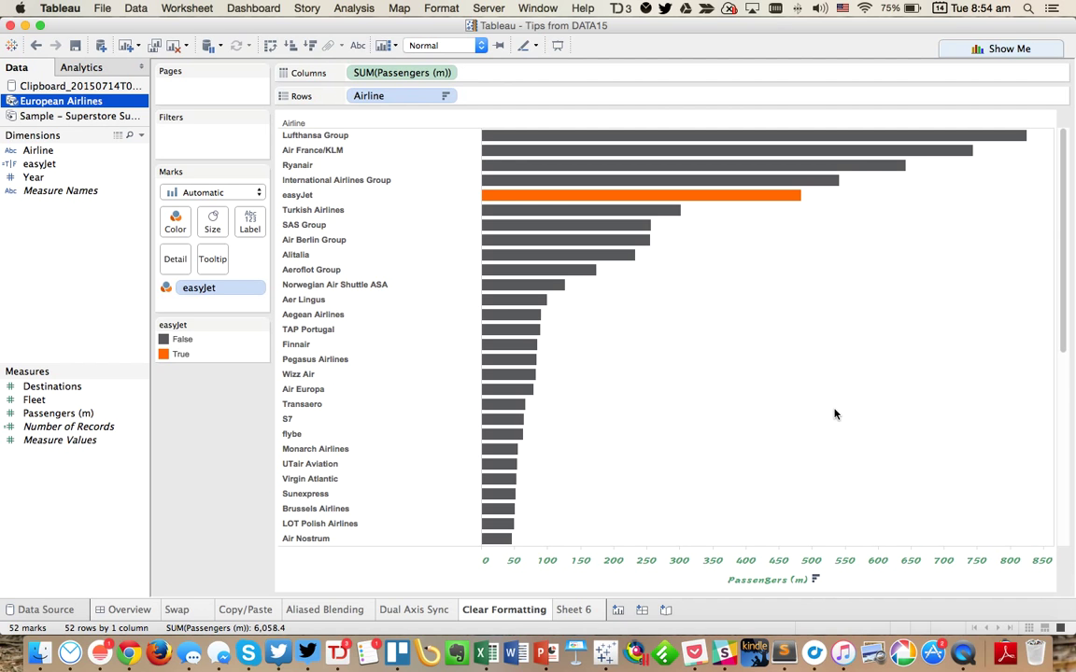
Step: Clear the Passengers axis font to default Arial 8pt, then return to the Overview dashboard
right_click(662, 558)
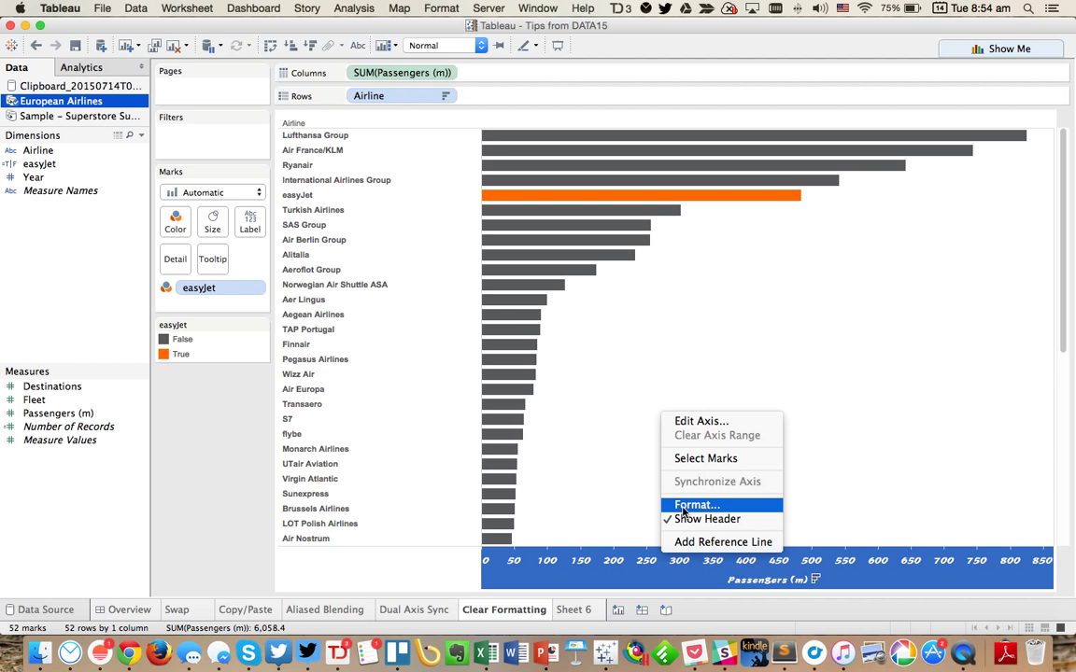
left_click(682, 507)
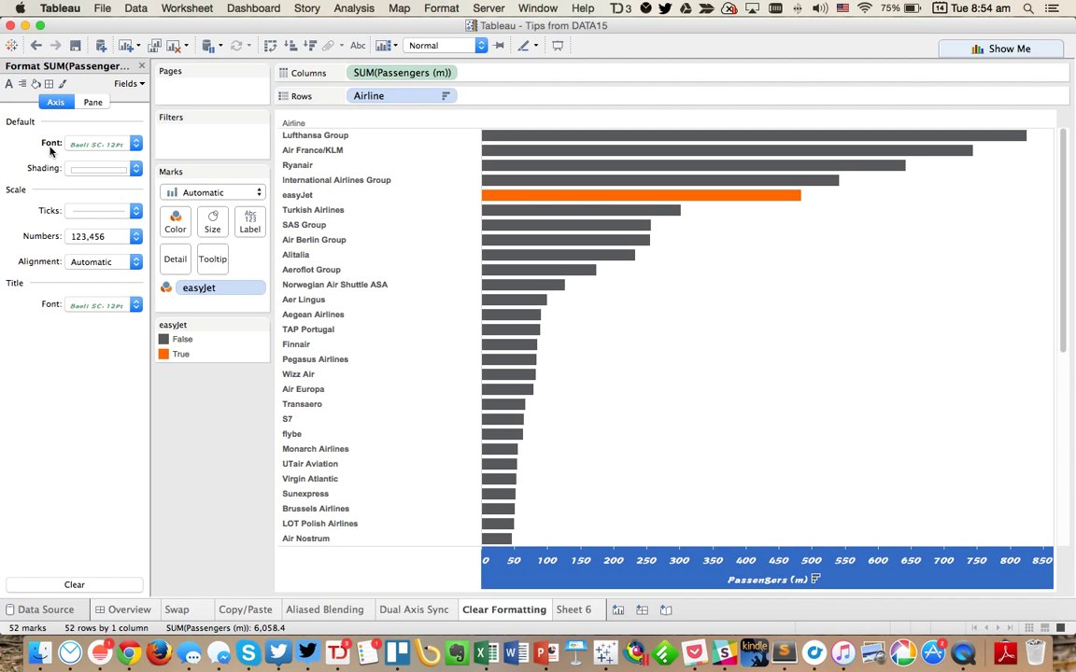
right_click(48, 145)
left_click(69, 150)
left_click(681, 408)
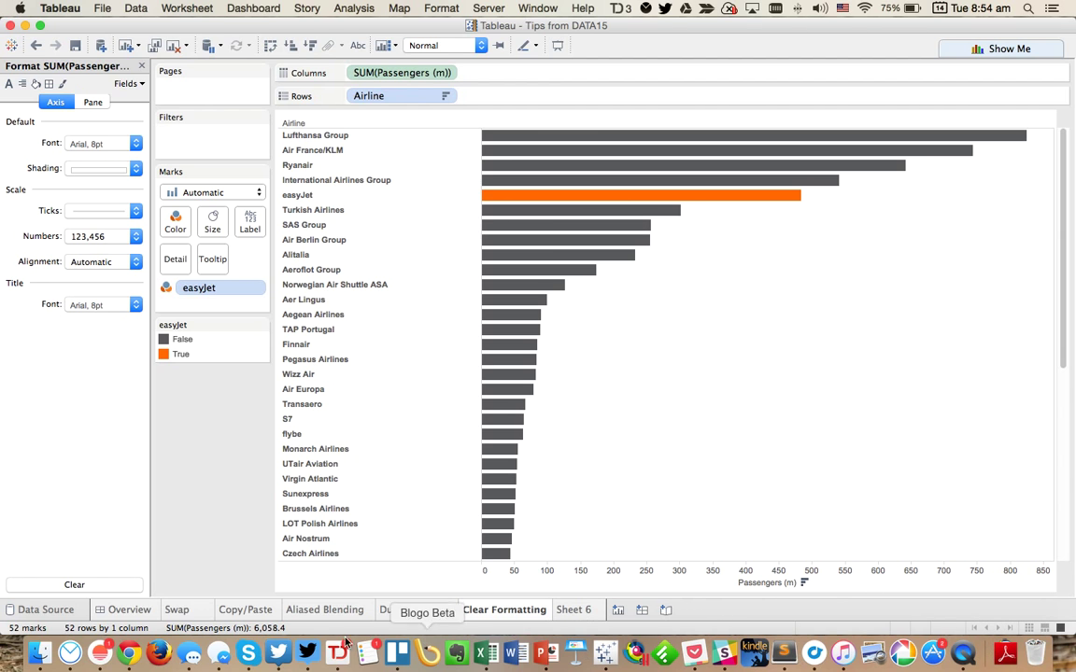
left_click(154, 612)
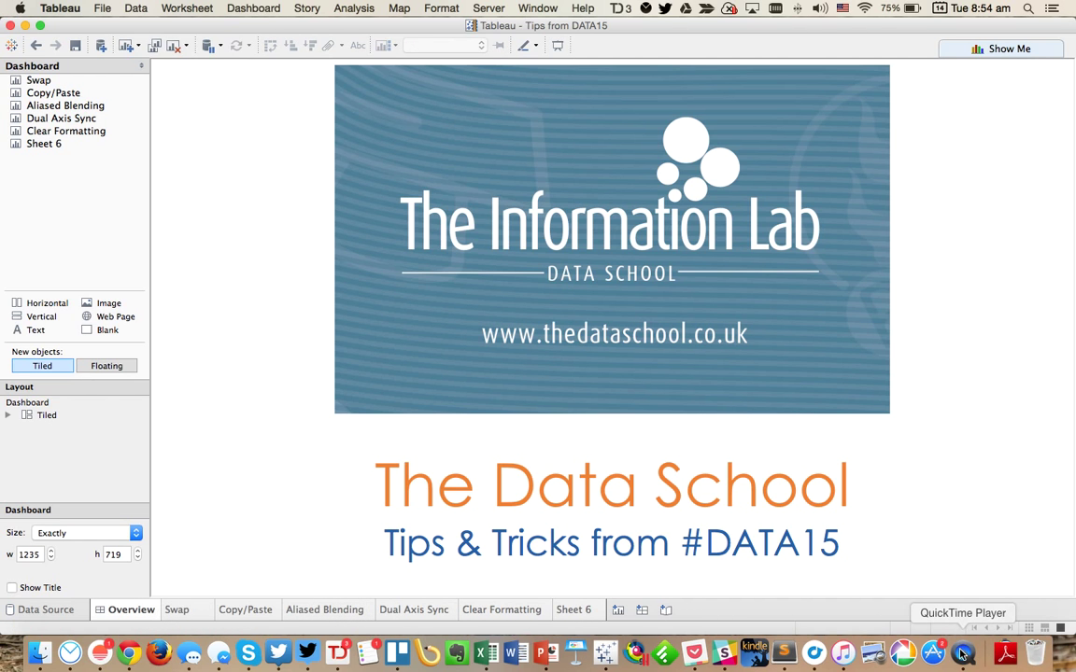